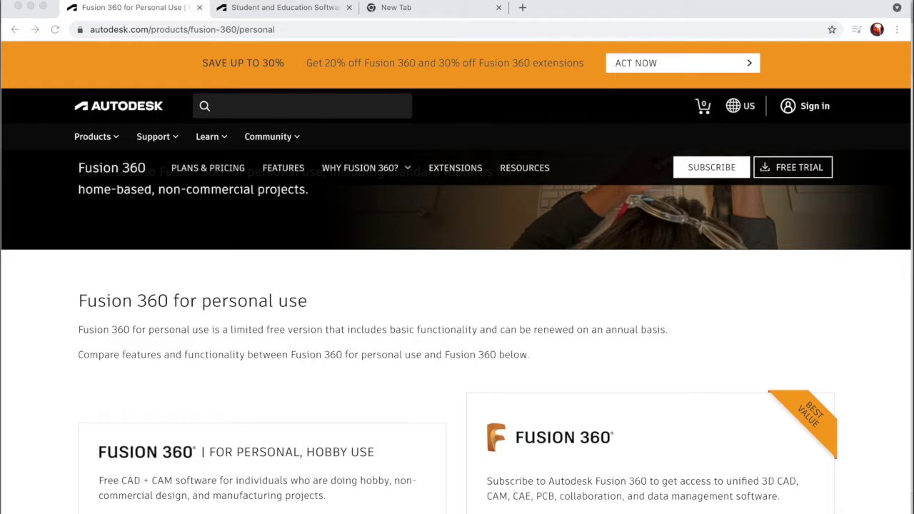
# Step: Scroll the Fusion 360 personal-use pricing page, then switch to the Student and Education Software tab
pyautogui.scroll(-3, 600, 333)
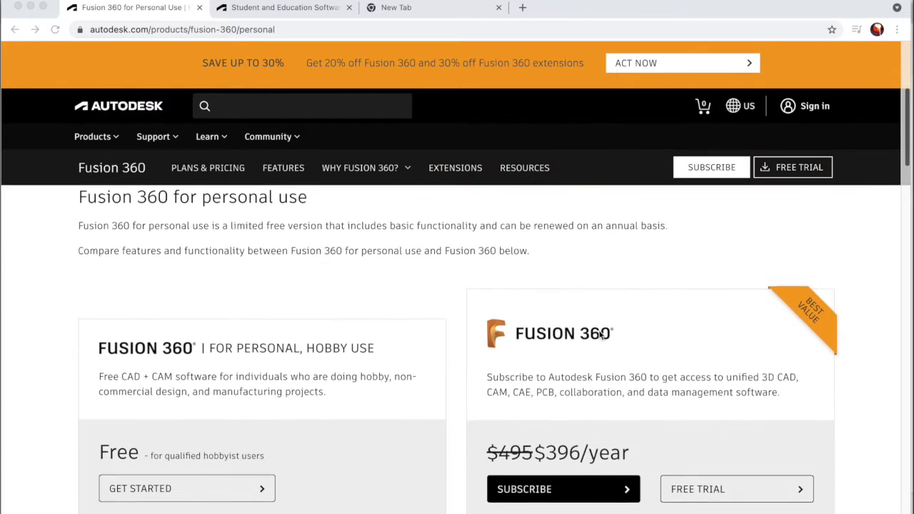
pyautogui.scroll(-3, 600, 334)
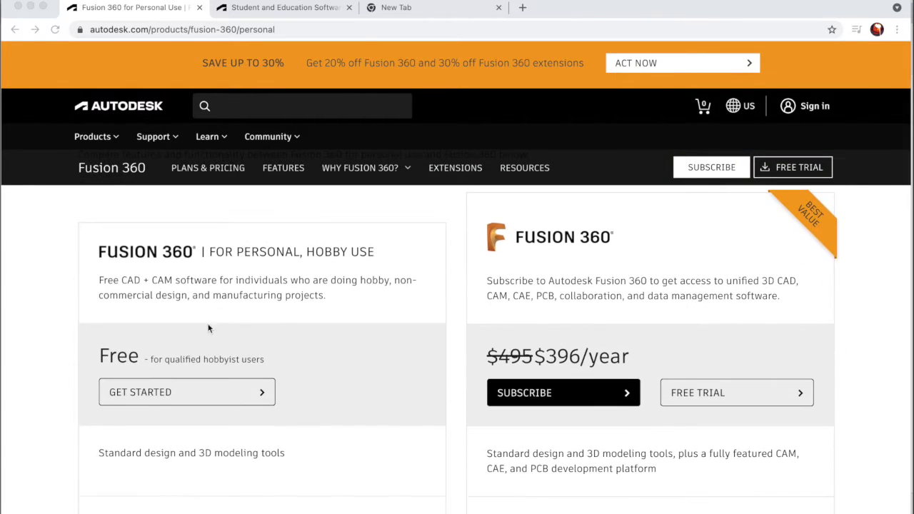
pyautogui.scroll(-1, 349, 392)
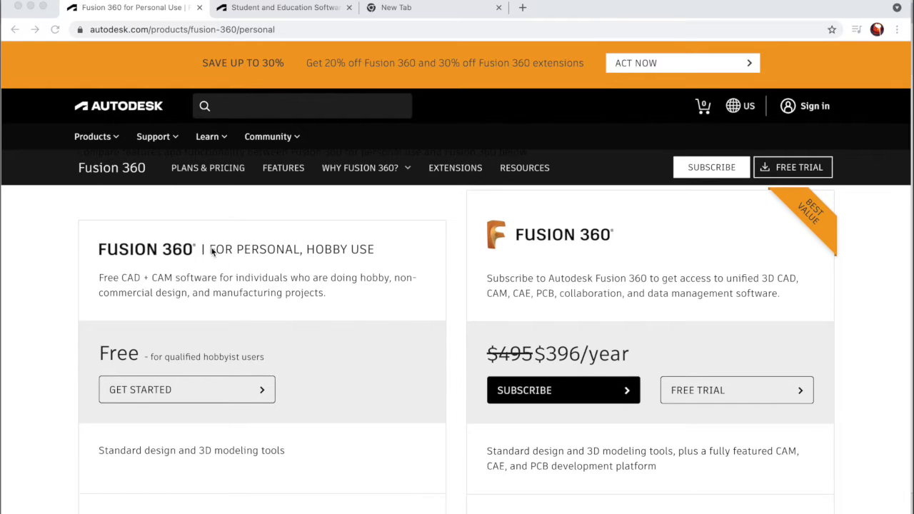
pyautogui.scroll(-5, 353, 371)
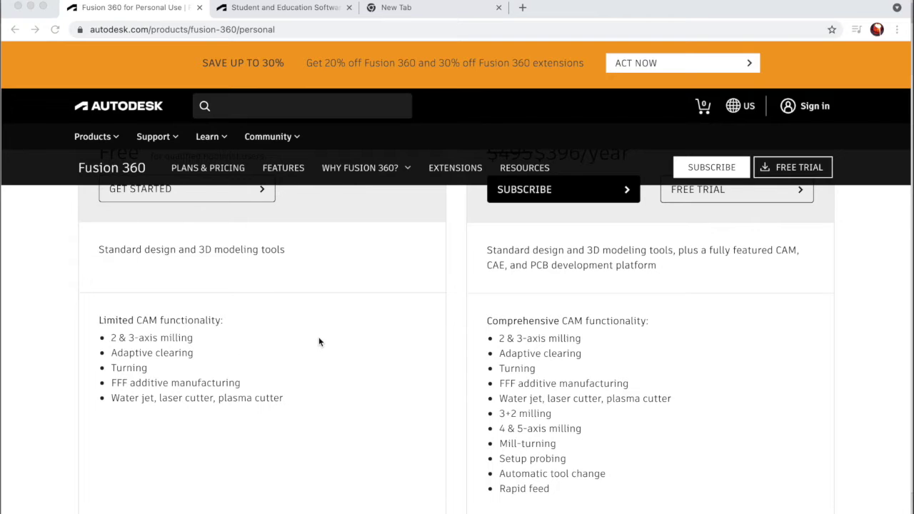
pyautogui.scroll(1, 318, 340)
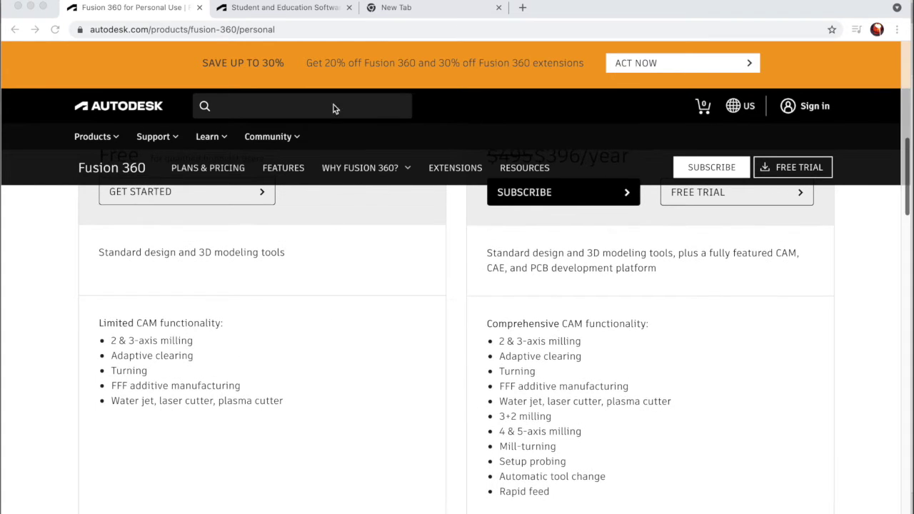
pyautogui.click(279, 8)
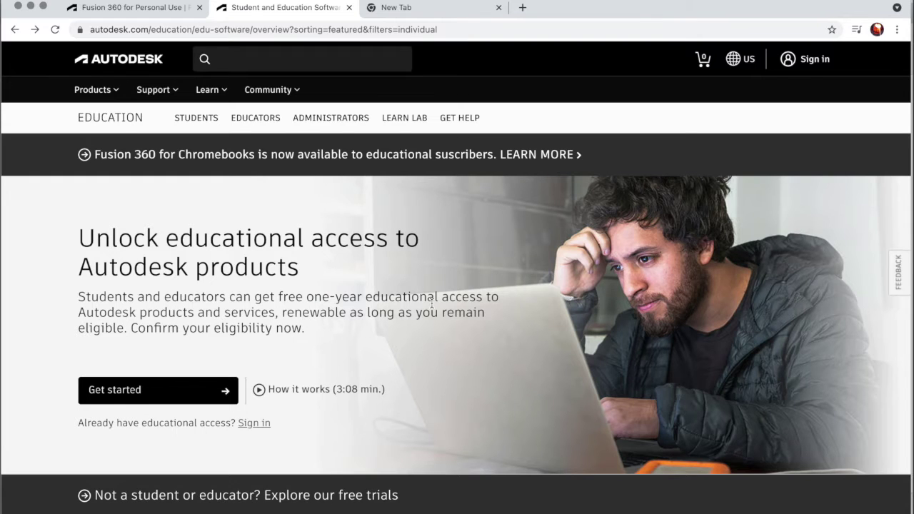
# Step: Scroll through the education page offering free one-year educational access
pyautogui.scroll(-1, 431, 305)
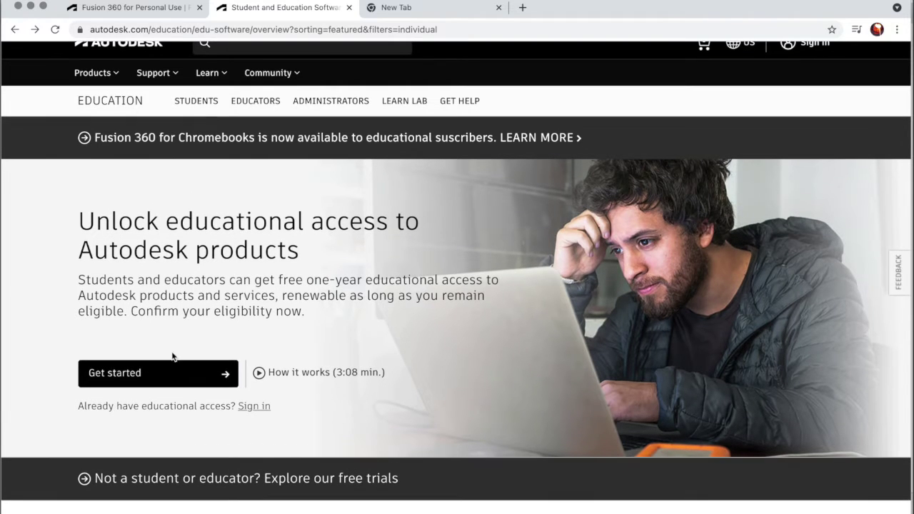
pyautogui.scroll(-1, 481, 396)
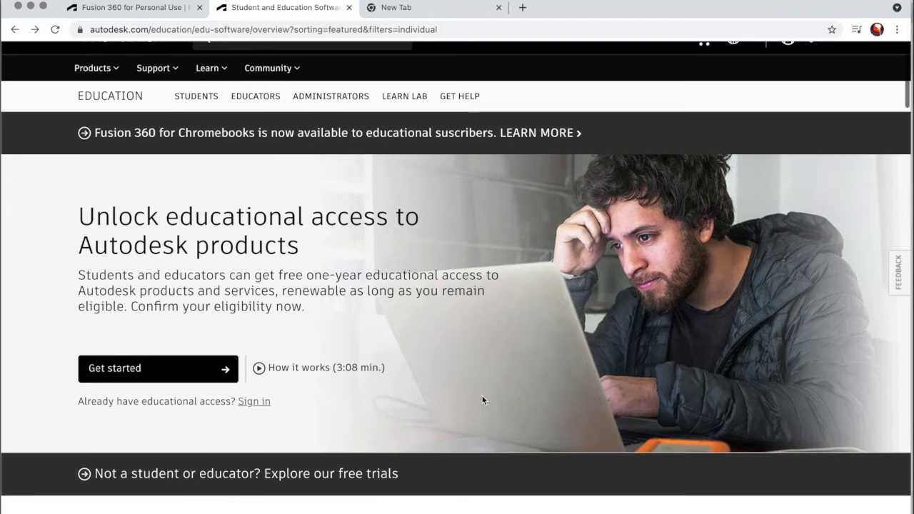
pyautogui.scroll(-1, 481, 400)
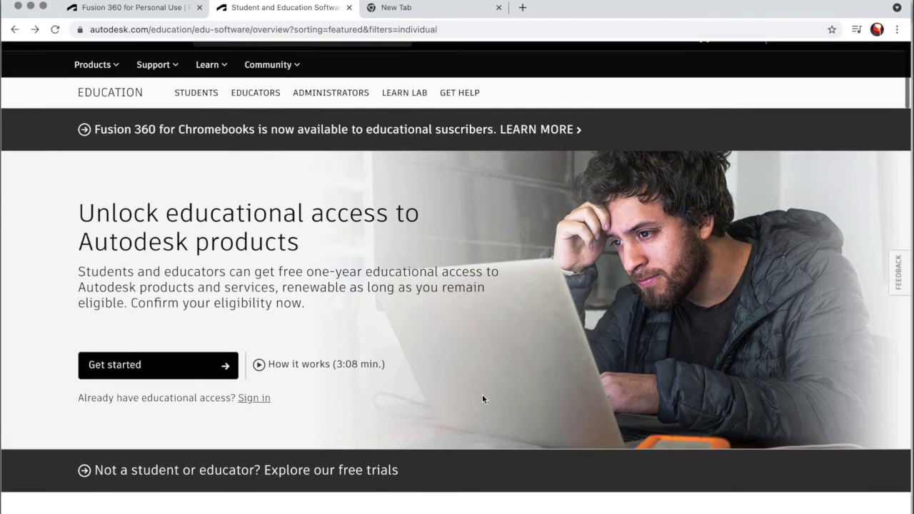
pyautogui.scroll(1, 483, 394)
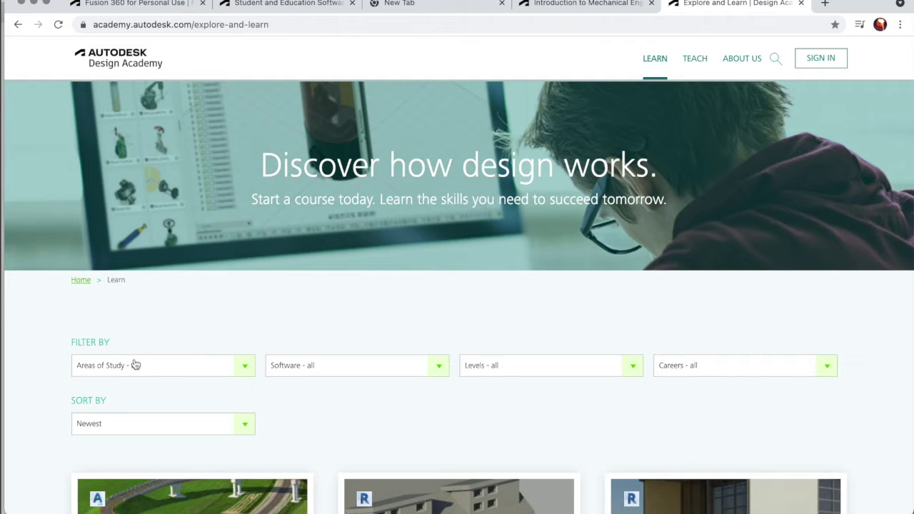
# Step: Filter the Design Academy course catalogue to Fusion 360 software and Beginner level
pyautogui.click(439, 369)
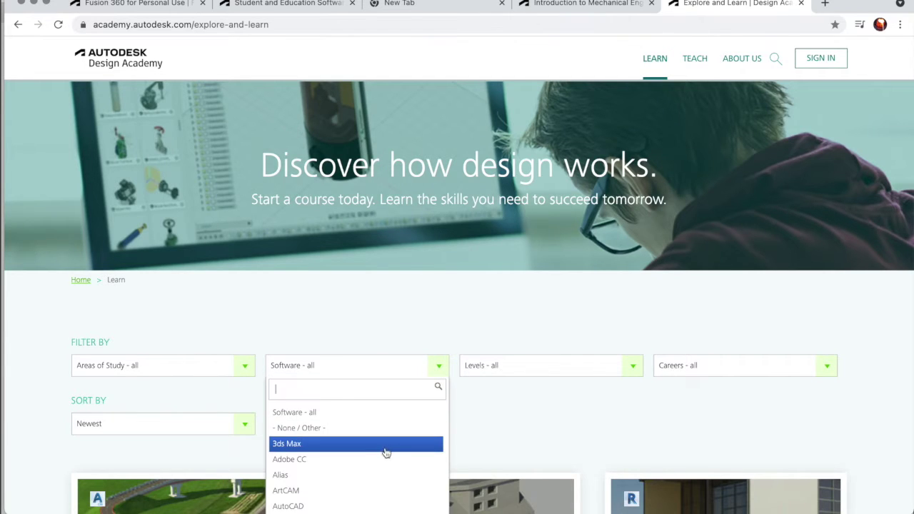
pyautogui.scroll(-5, 384, 450)
pyautogui.scroll(-2, 385, 451)
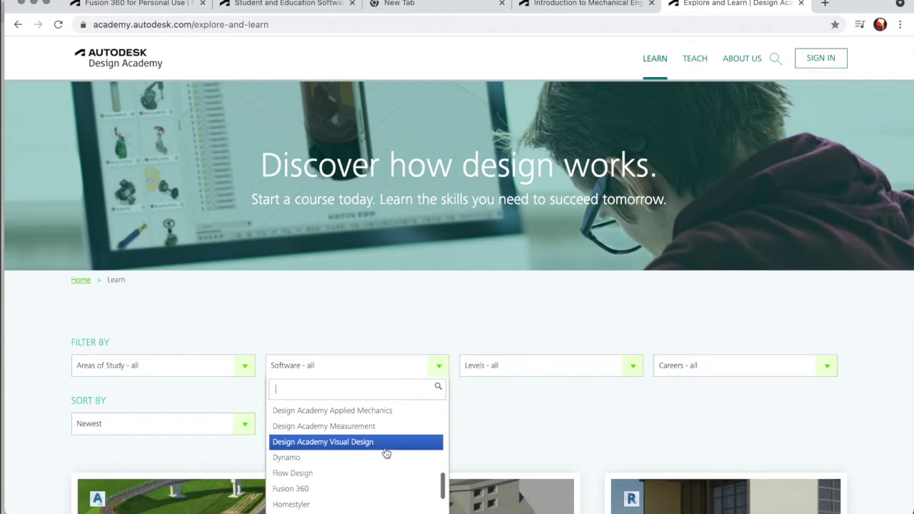
pyautogui.click(342, 491)
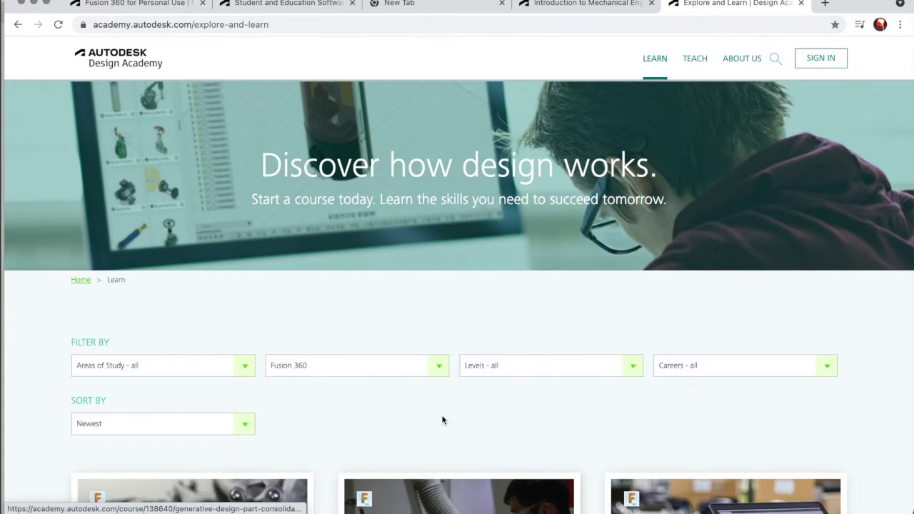
pyautogui.scroll(-1, 552, 426)
pyautogui.click(631, 357)
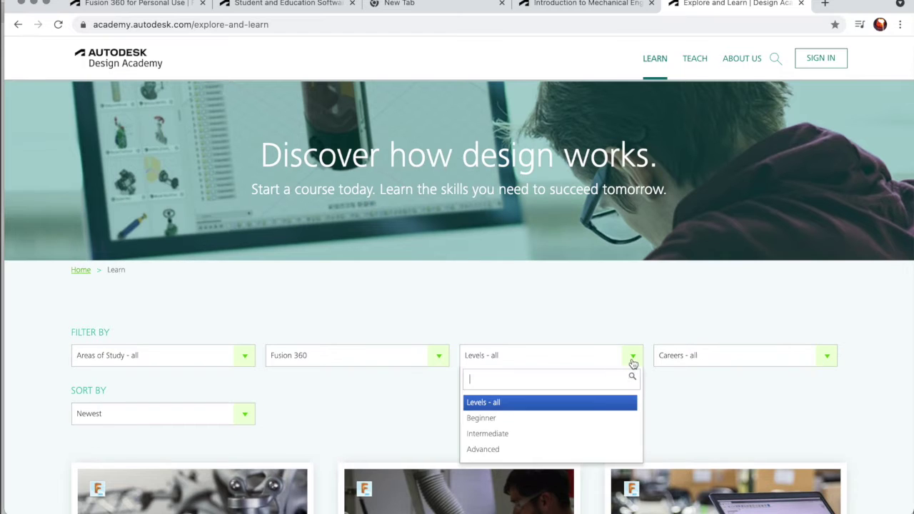
pyautogui.click(516, 417)
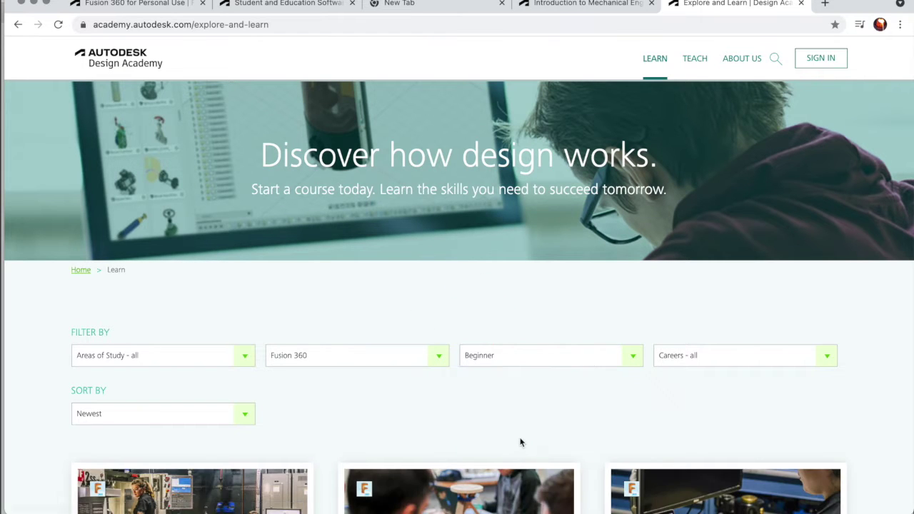
# Step: Scroll down through the filtered course cards, including Introduction to CAD: Learn Fusion 360 in 90 minutes
pyautogui.scroll(-3, 521, 440)
pyautogui.scroll(-9, 521, 443)
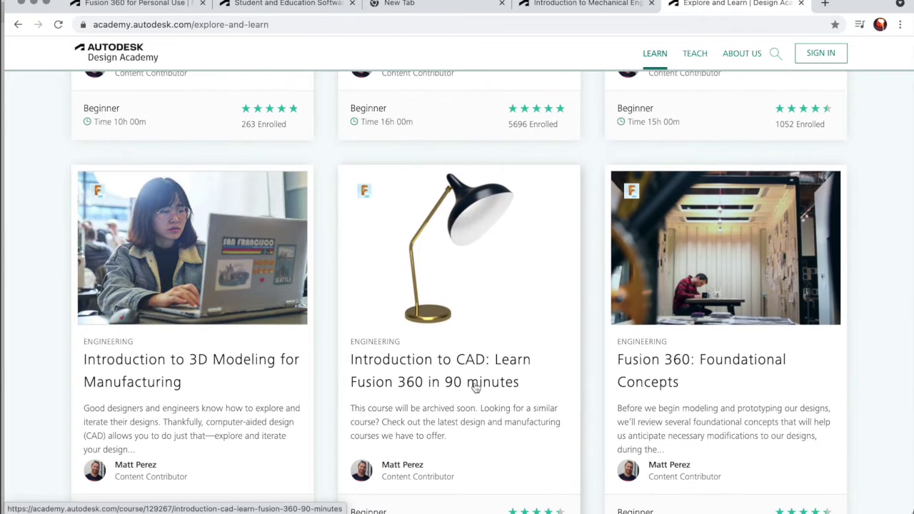
pyautogui.scroll(-1, 476, 388)
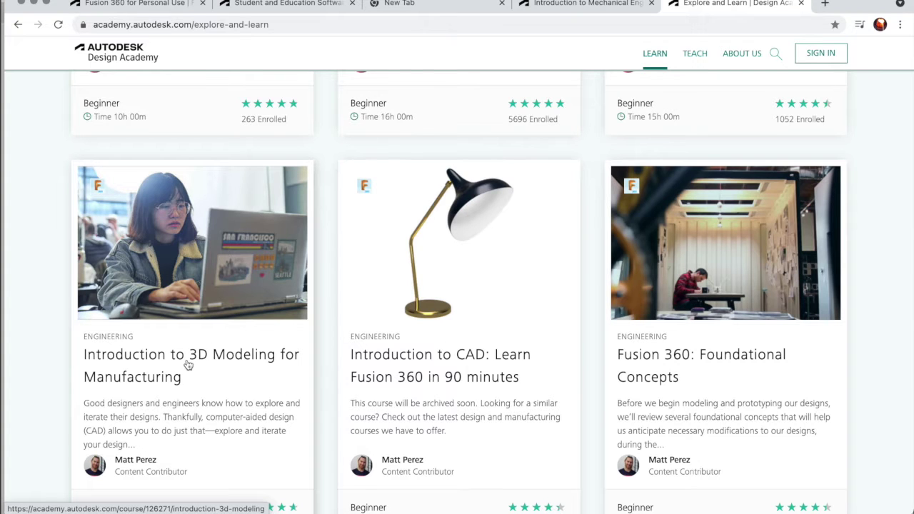
pyautogui.scroll(-1, 187, 361)
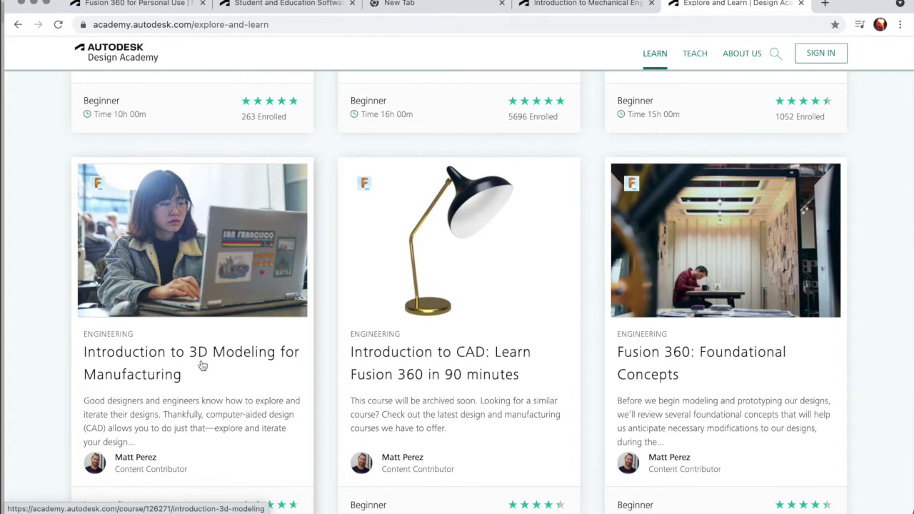
pyautogui.scroll(-2, 260, 392)
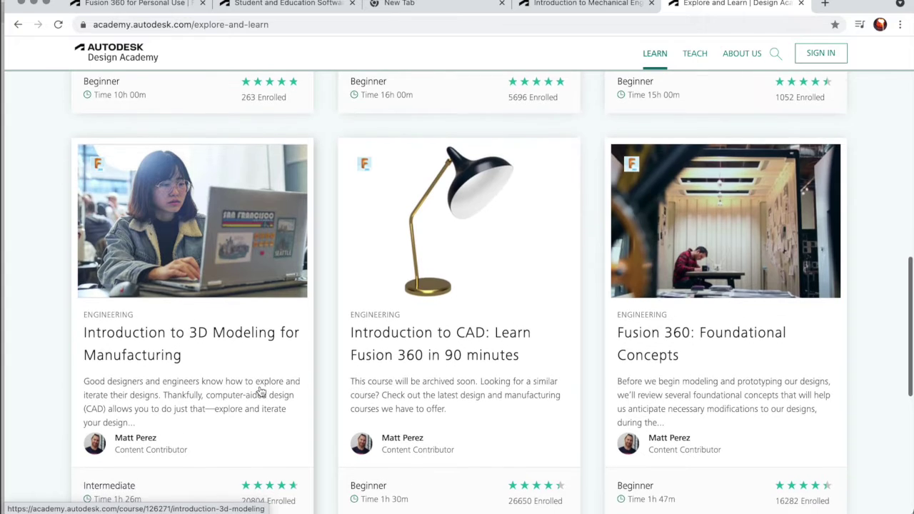
pyautogui.scroll(-1, 261, 392)
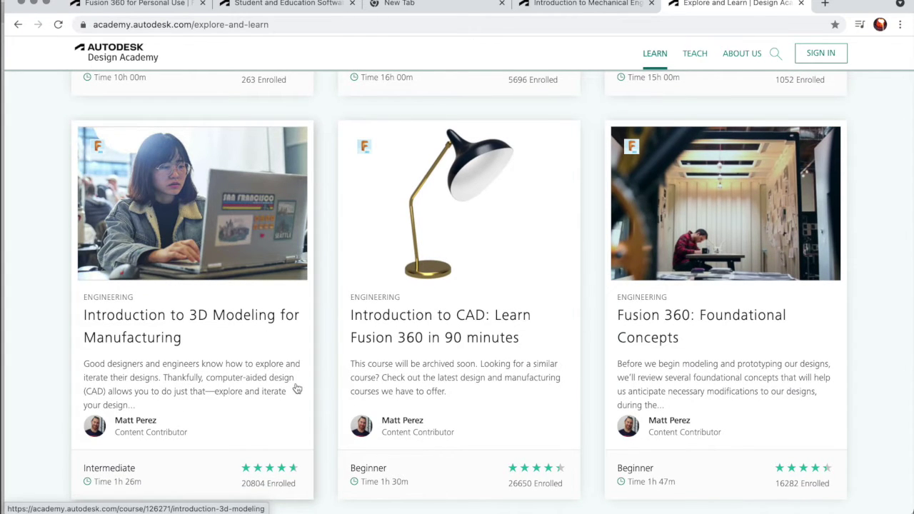
pyautogui.scroll(-5, 420, 417)
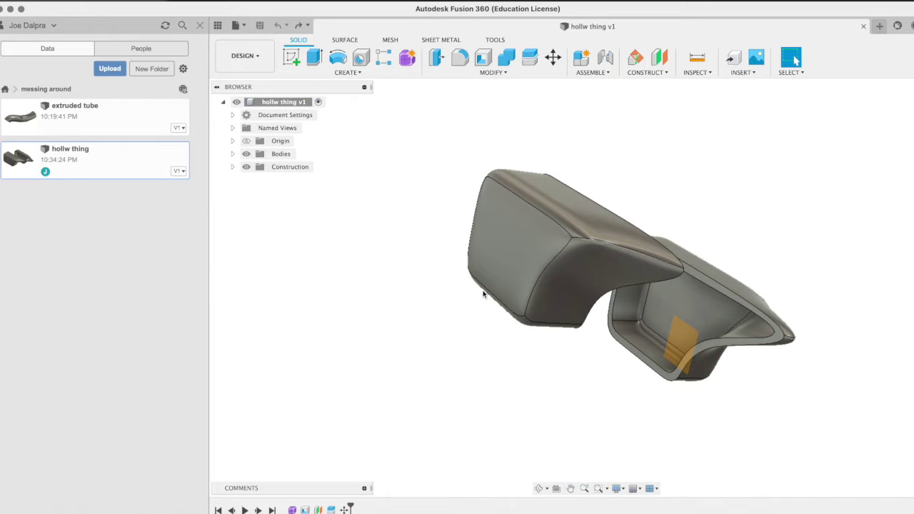
pyautogui.moveTo(434, 320)
pyautogui.mouseDown(button='middle')
pyautogui.moveTo(622, 336)
pyautogui.moveTo(393, 347)
pyautogui.moveTo(196, 336)
pyautogui.moveTo(247, 324)
pyautogui.moveTo(438, 322)
pyautogui.mouseUp(button='middle')
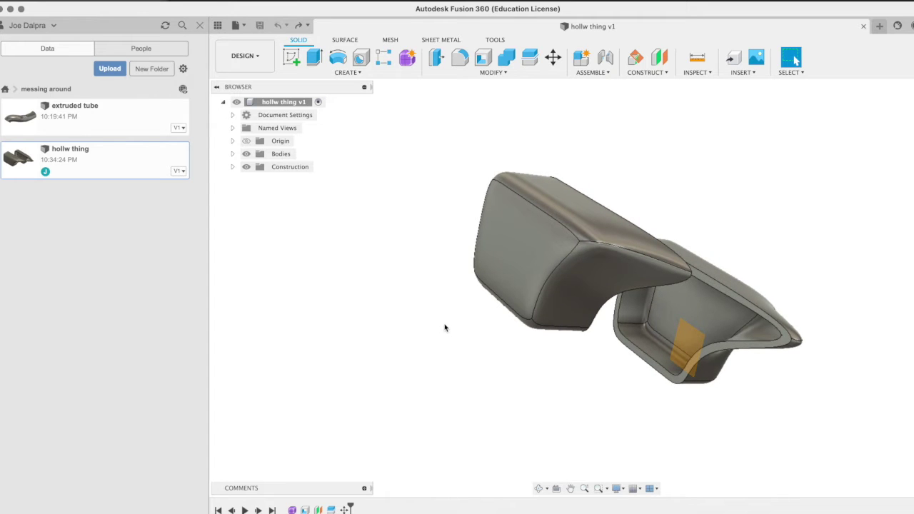
pyautogui.keyDown('shift'); pyautogui.moveTo(443, 324); pyautogui.dragTo(398, 336, button='middle'); pyautogui.keyUp('shift')
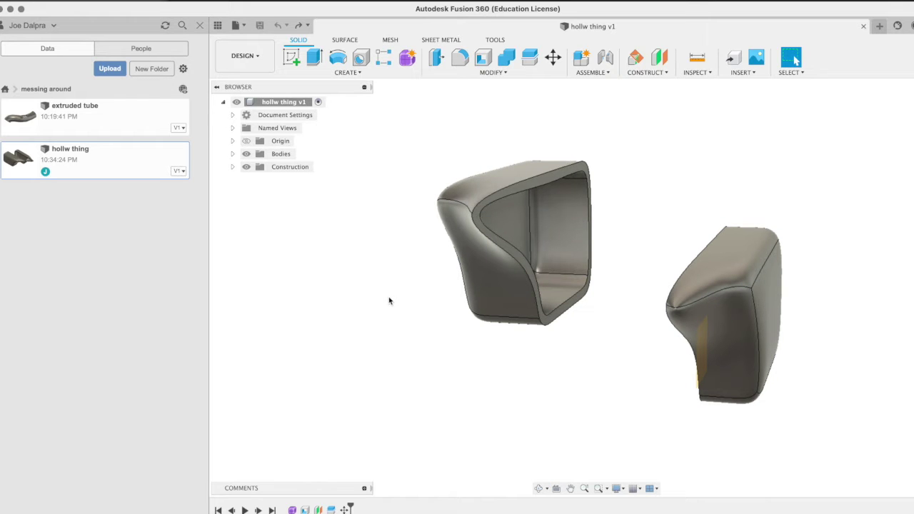
pyautogui.scroll(-2, 388, 300)
pyautogui.scroll(5, 388, 299)
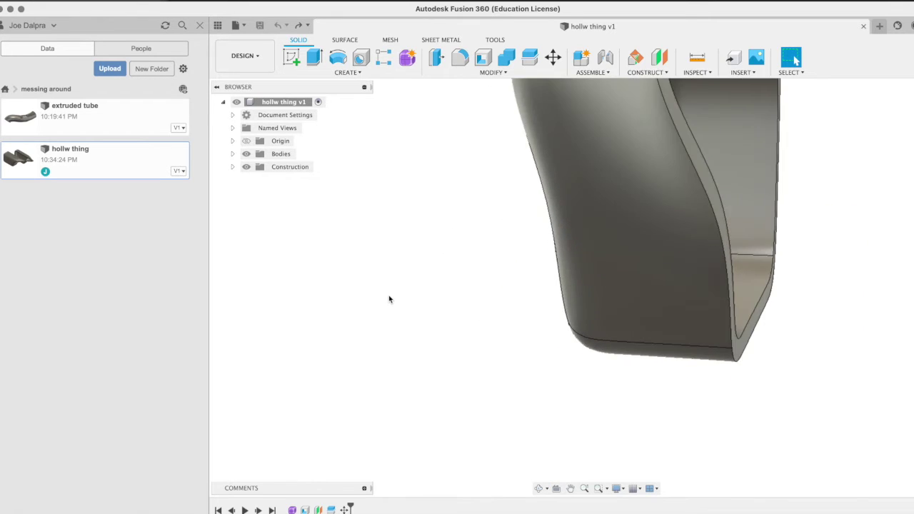
pyautogui.scroll(-6, 389, 300)
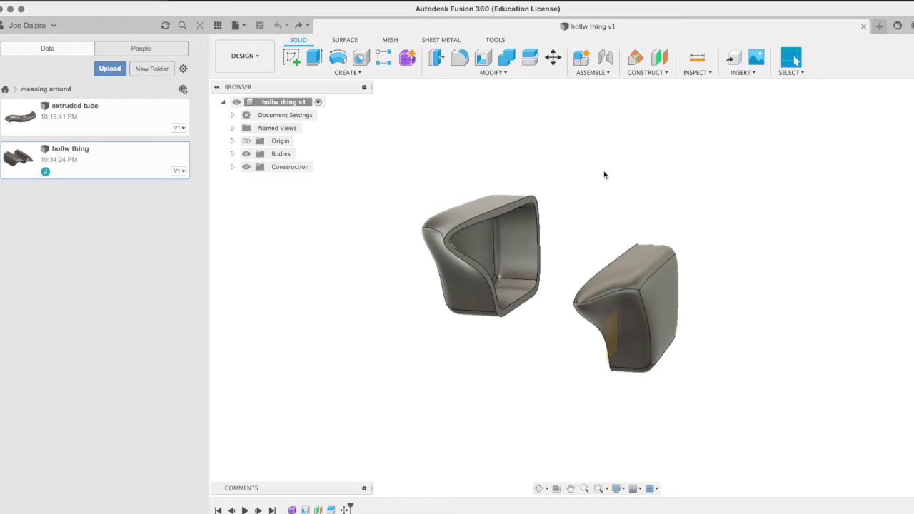
pyautogui.rightClick(604, 171)
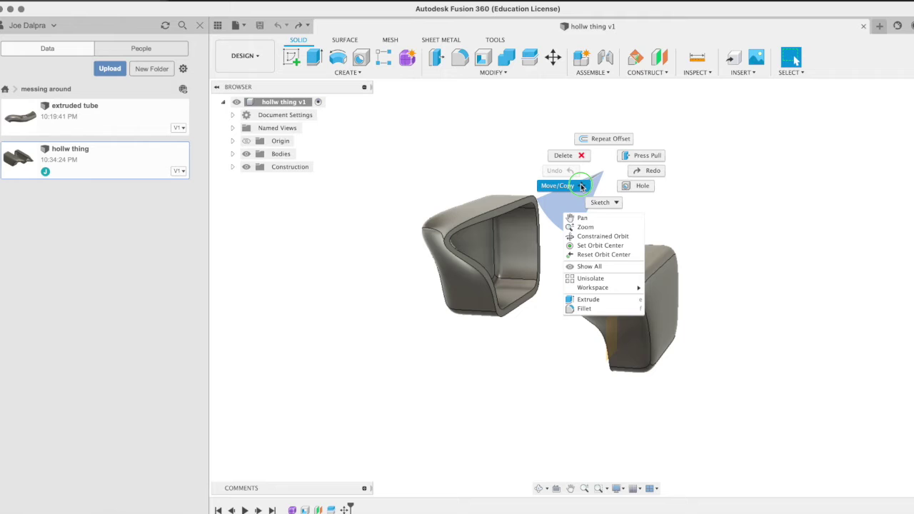
pyautogui.click(611, 187)
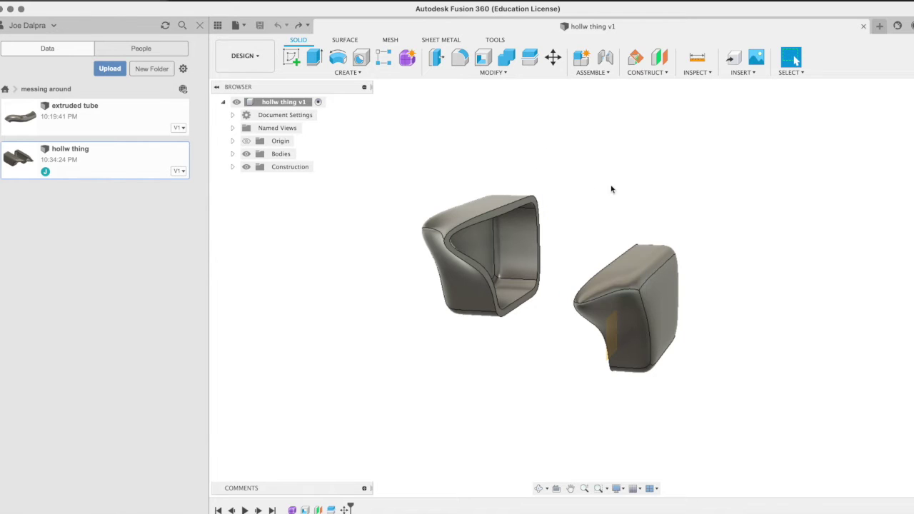
pyautogui.moveTo(691, 207)
pyautogui.mouseDown(button='right')
pyautogui.moveTo(593, 177)
pyautogui.moveTo(593, 170)
pyautogui.mouseUp(button='right')
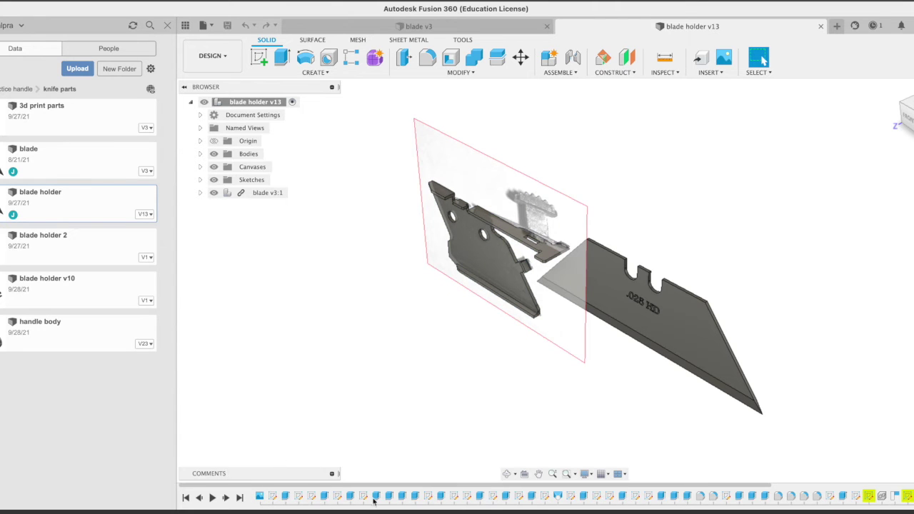
# Step: Reopen the reference image canvas feature for editing and apply it with OK
pyautogui.click(259, 496)
pyautogui.doubleClick(260, 497)
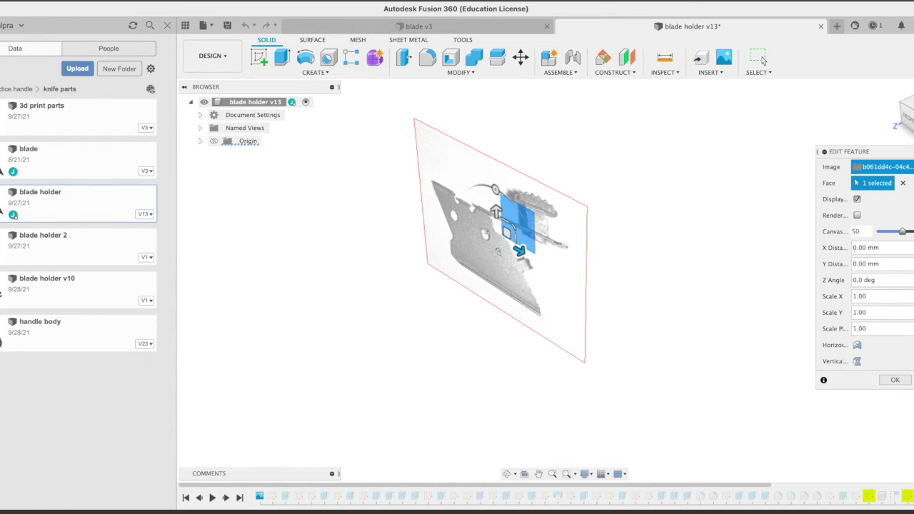
pyautogui.click(895, 381)
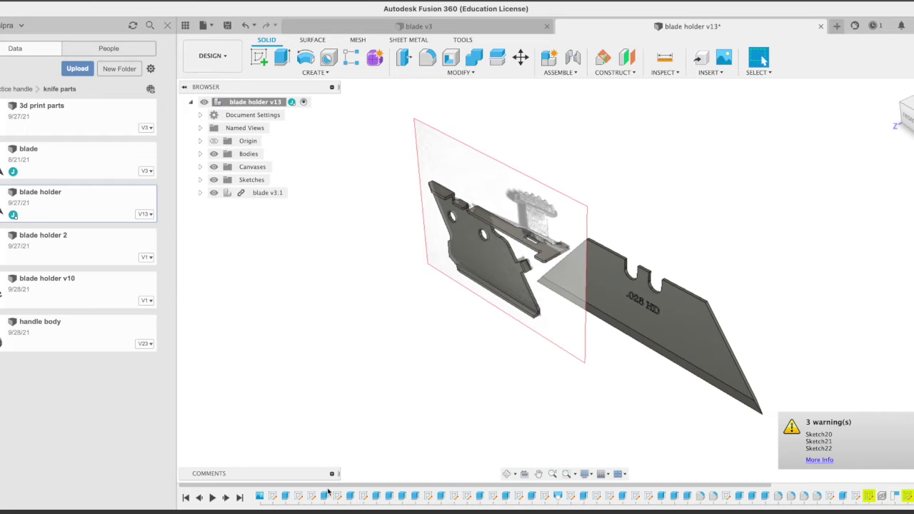
# Step: Edit and finish the blade holder's Sketch1, then open the handle body design and orbit it
pyautogui.doubleClick(271, 497)
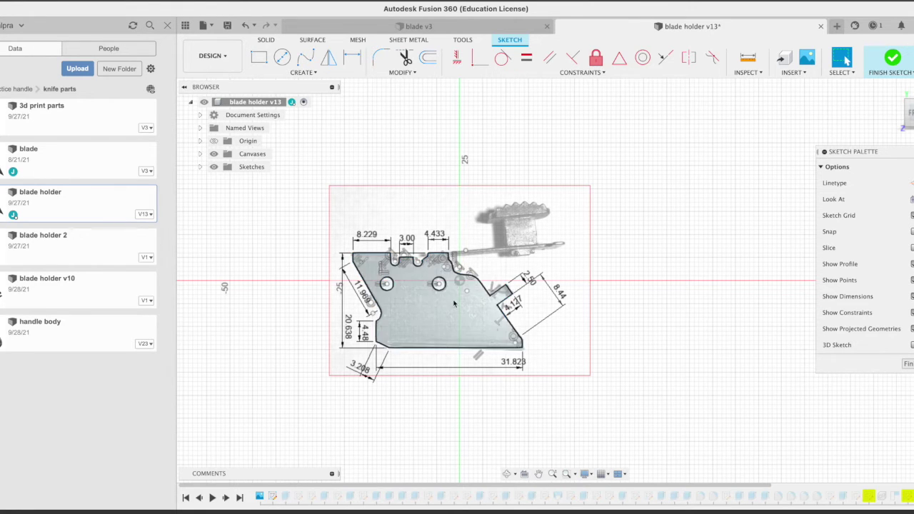
pyautogui.click(386, 301)
pyautogui.press('e')
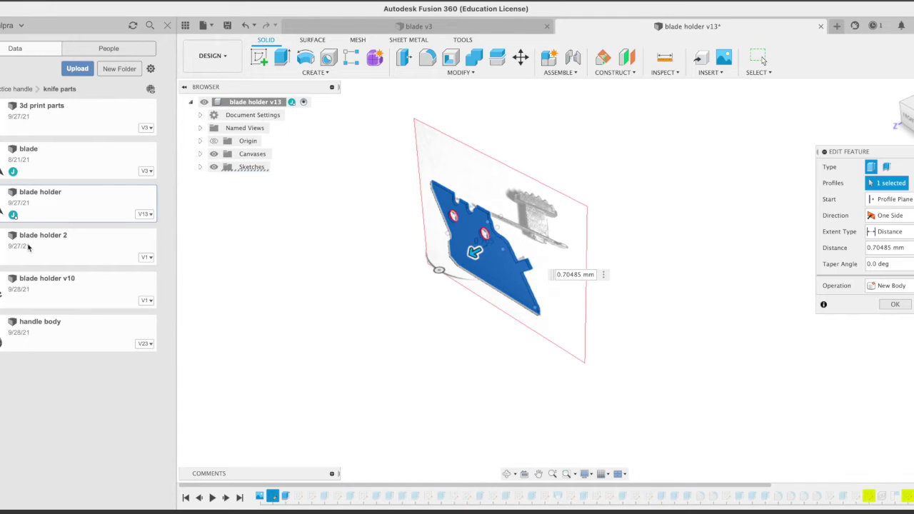
pyautogui.doubleClick(39, 326)
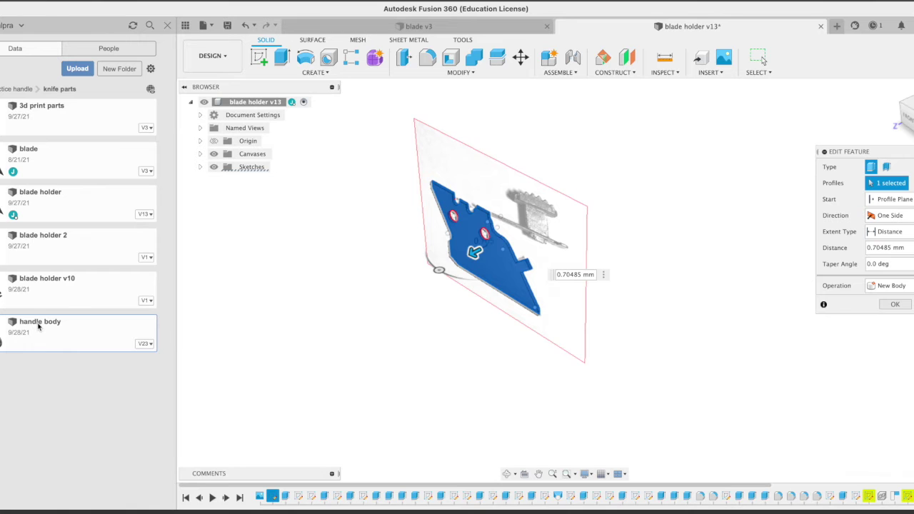
pyautogui.keyDown('shift'); pyautogui.moveTo(708, 251); pyautogui.dragTo(776, 231, button='middle'); pyautogui.keyUp('shift')
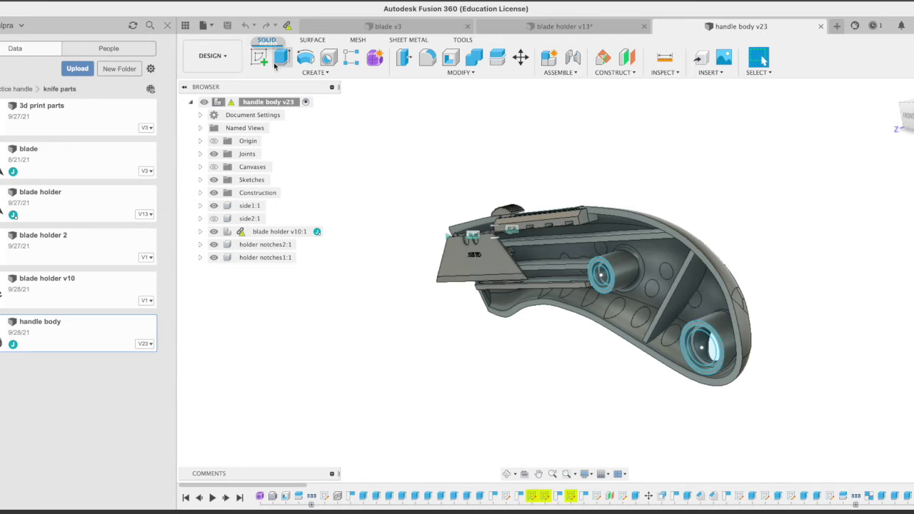
# Step: Open the CREATE menu of creation commands
pyautogui.click(329, 73)
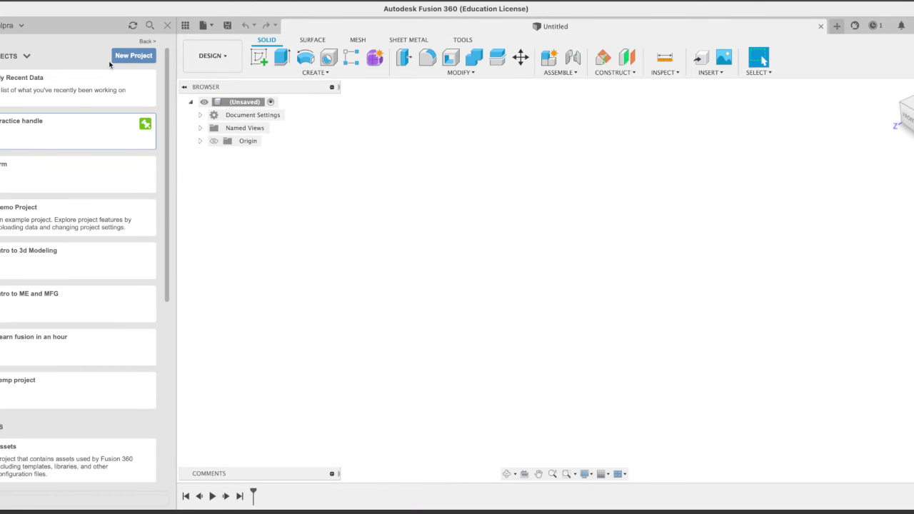
# Step: Create a new project named 'messing around' in the Data panel
pyautogui.click(130, 57)
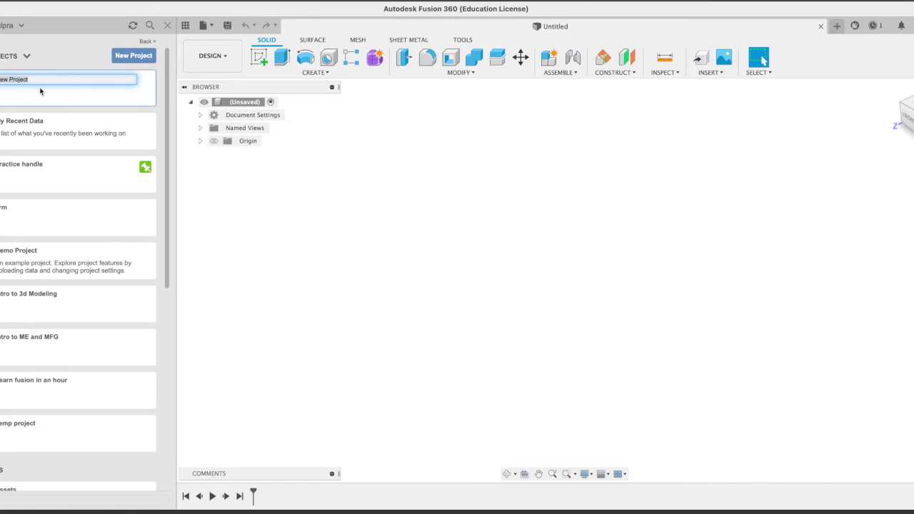
pyautogui.write('H')
pyautogui.write('ing ')
pyautogui.write('around')
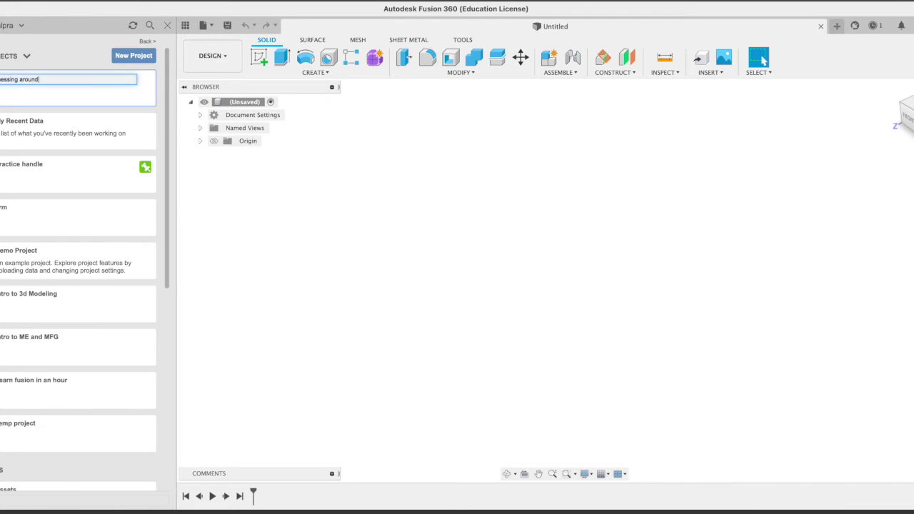
pyautogui.press('Return')
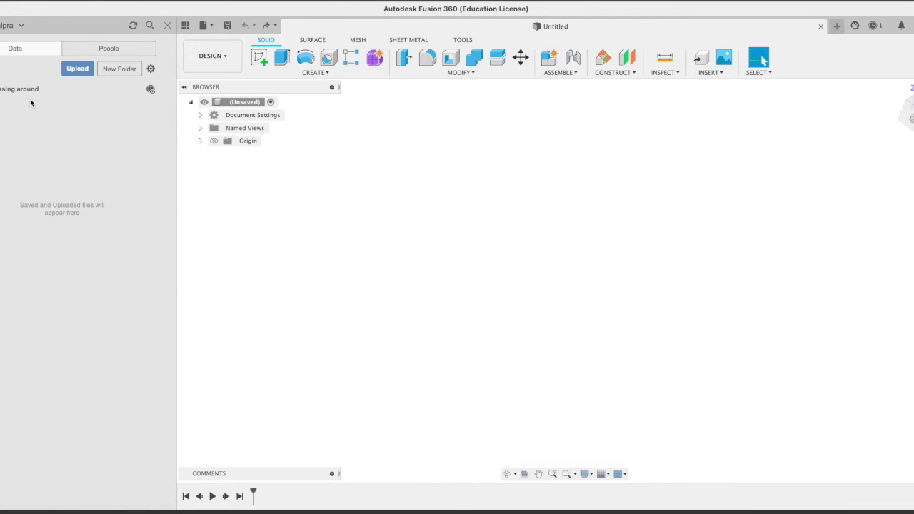
# Step: Start a new sketch on the YZ origin plane
pyautogui.click(314, 73)
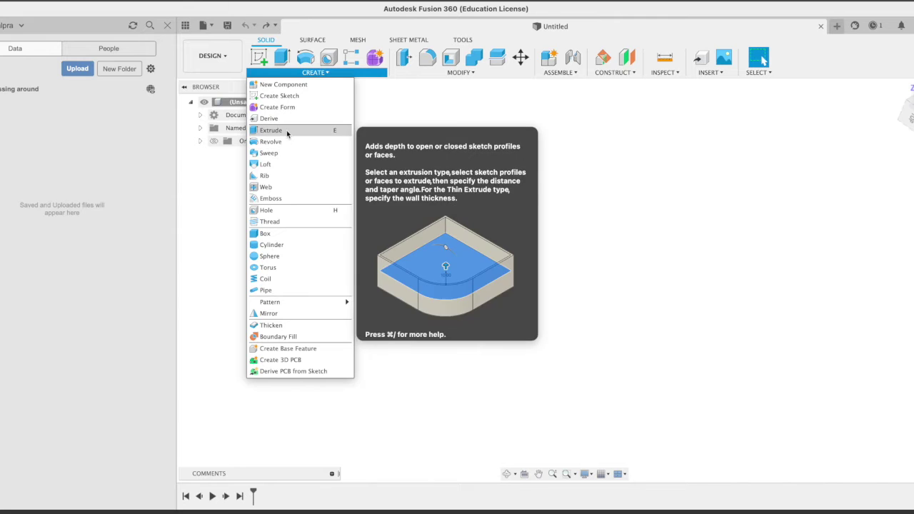
pyautogui.click(267, 95)
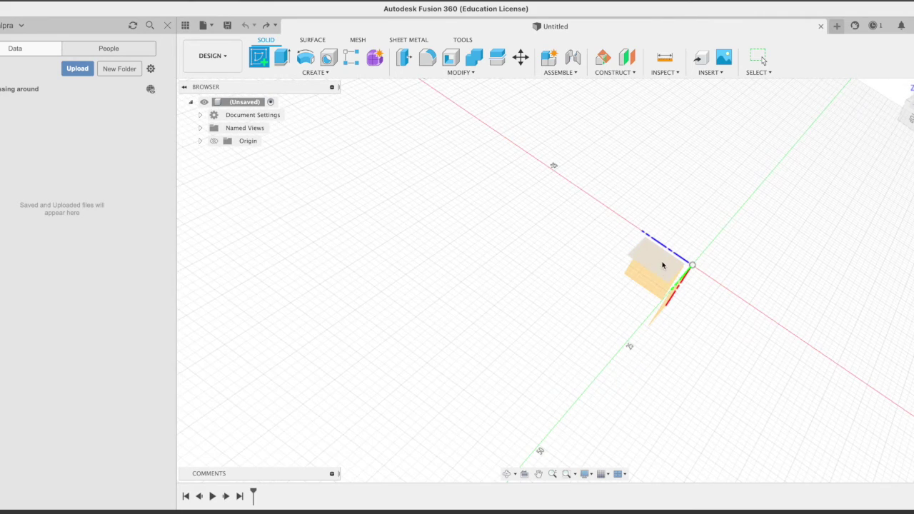
pyautogui.click(661, 262)
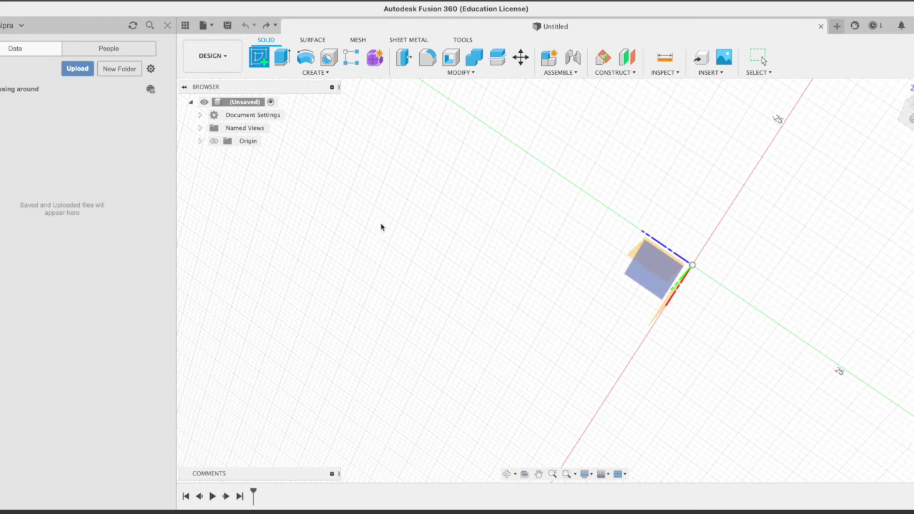
pyautogui.click(200, 141)
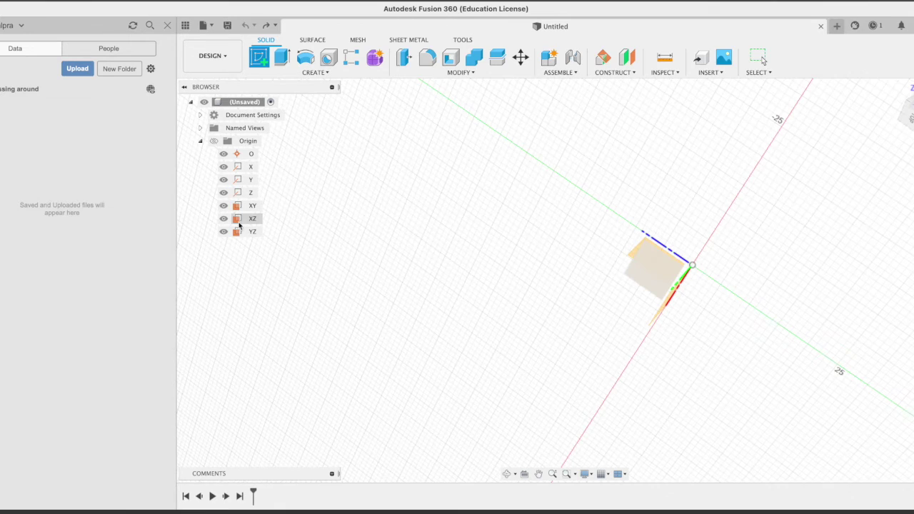
pyautogui.click(240, 232)
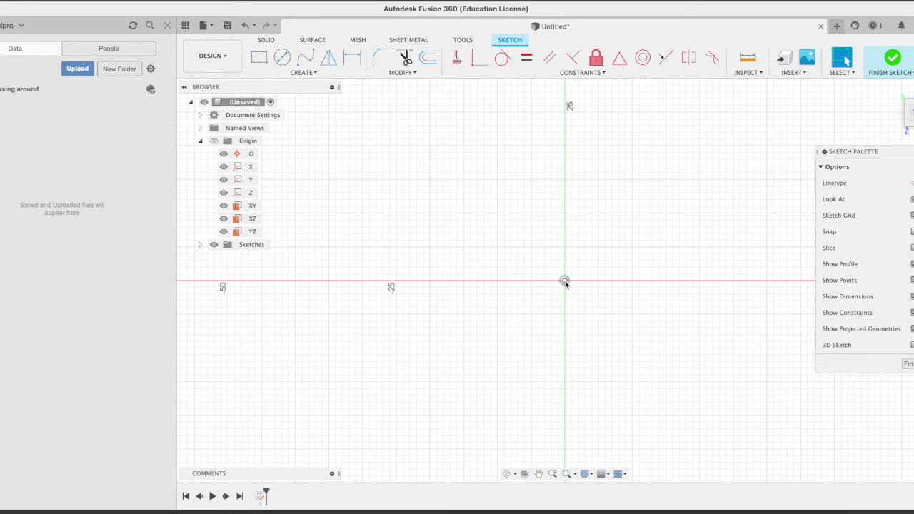
# Step: Draw a two-point rectangle about 16 × 9.7 mm above the origin
pyautogui.click(258, 57)
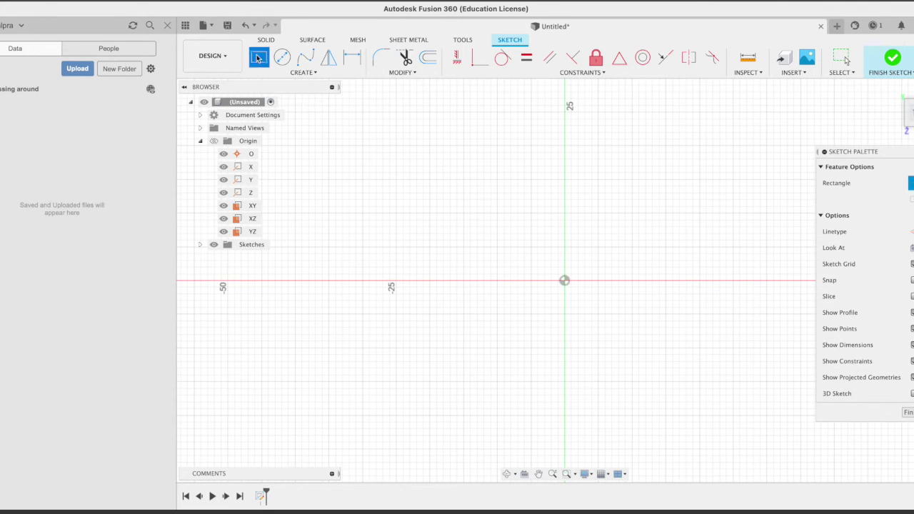
pyautogui.click(417, 185)
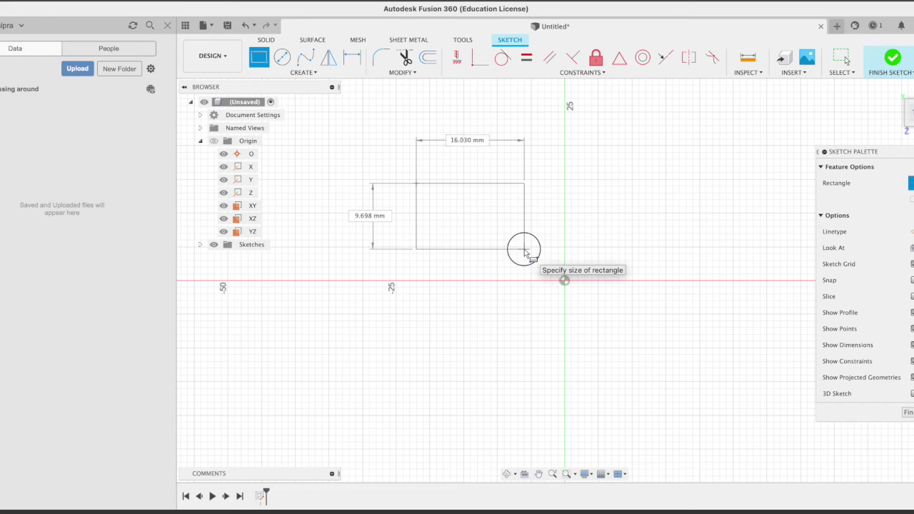
pyautogui.click(522, 248)
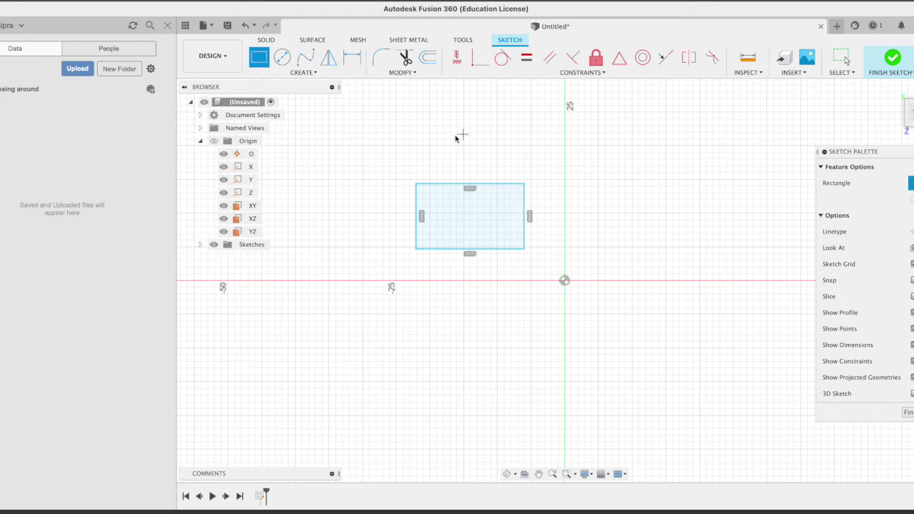
# Step: Dimension the rectangle's top edge to 20 mm wide
pyautogui.click(350, 56)
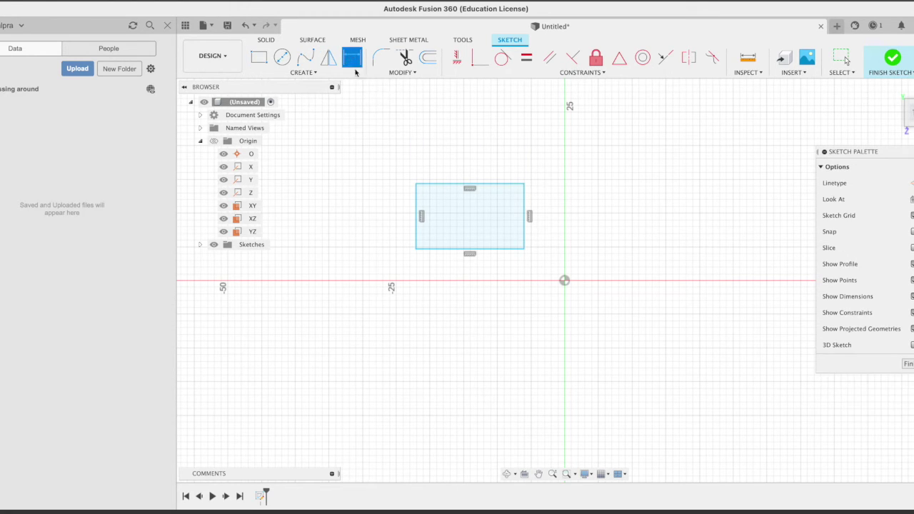
pyautogui.click(440, 184)
pyautogui.click(443, 135)
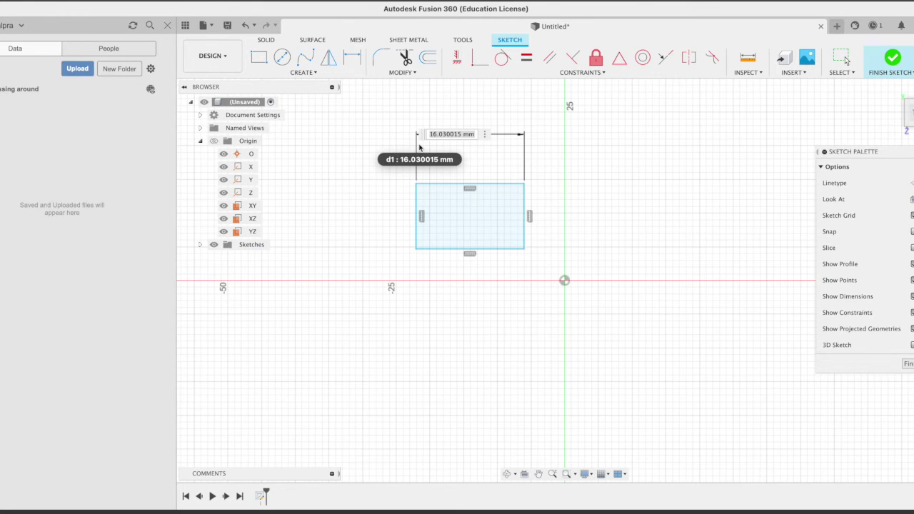
pyautogui.write('20')
pyautogui.press('Return')
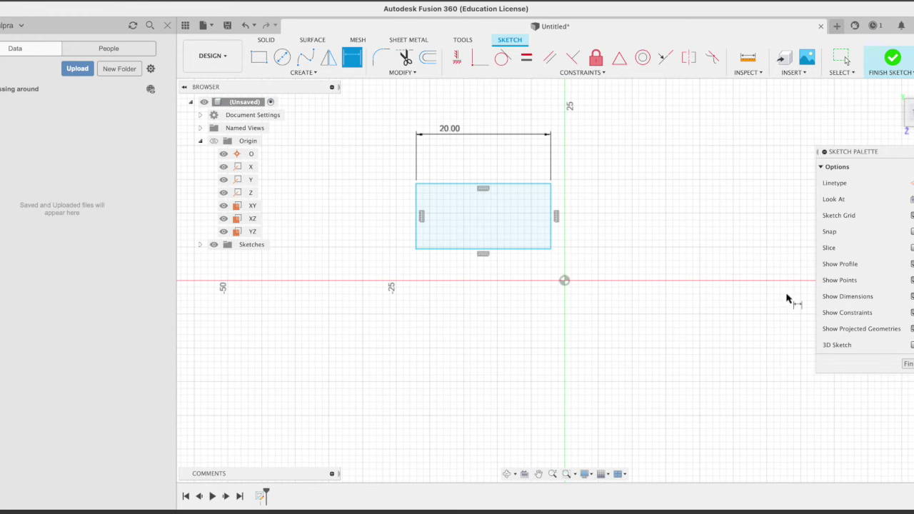
# Step: Finish the sketch and orbit the view to look down on the rectangle
pyautogui.click(907, 364)
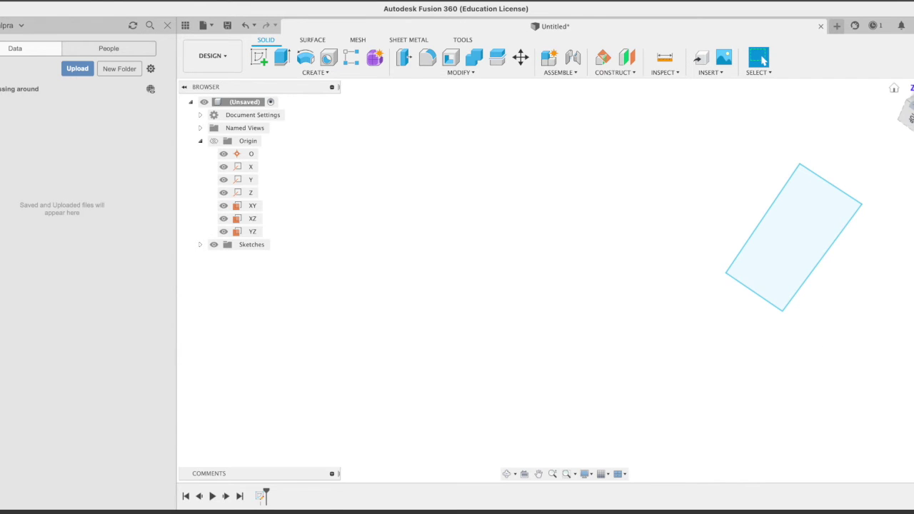
pyautogui.click(908, 107)
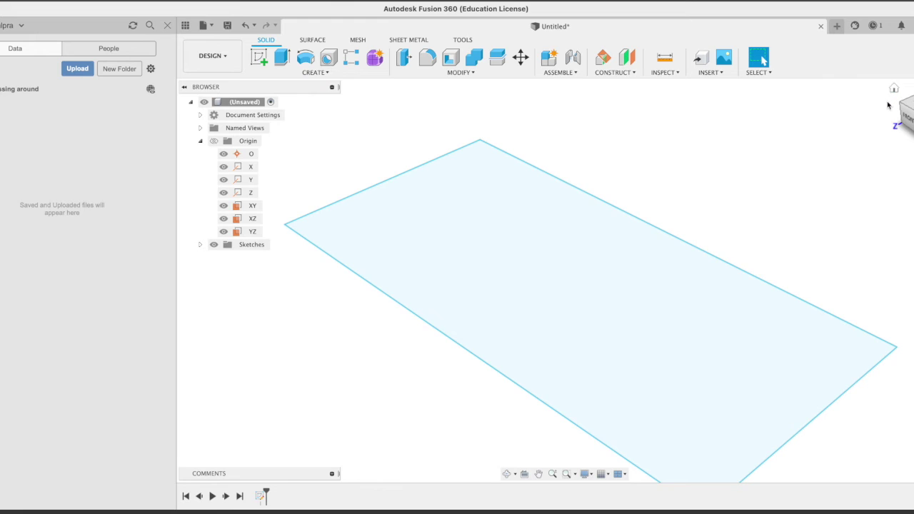
pyautogui.scroll(-4, 866, 200)
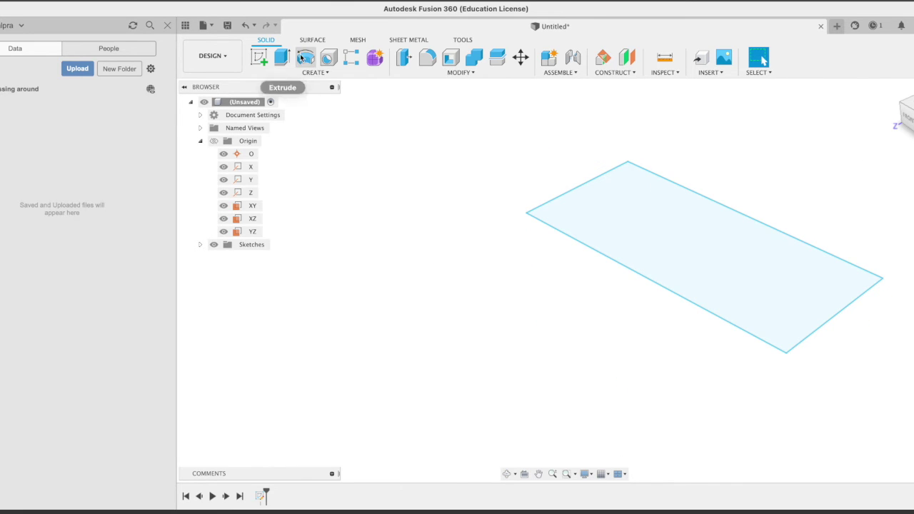
pyautogui.click(277, 55)
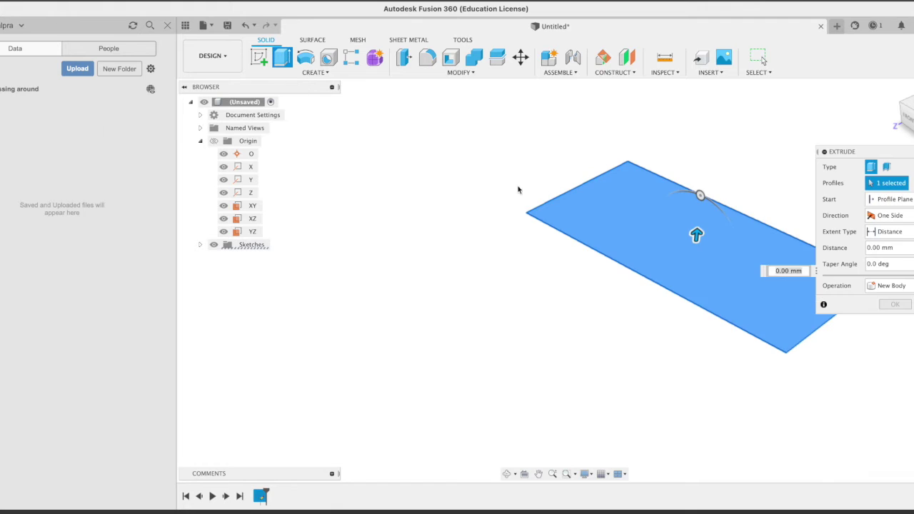
# Step: Extrude the rectangle 5 mm with a −20° taper as a new body, Body1
pyautogui.moveTo(696, 234); pyautogui.dragTo(701, 179)
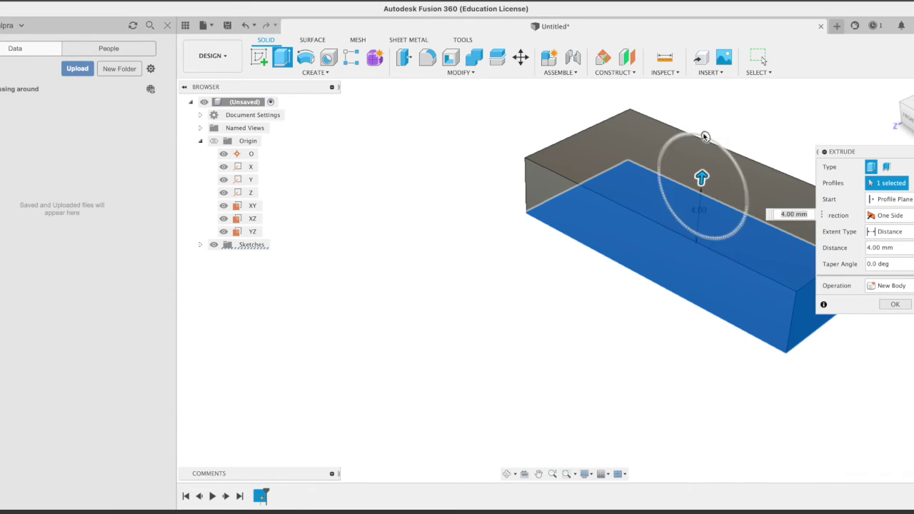
pyautogui.moveTo(722, 153); pyautogui.dragTo(704, 139)
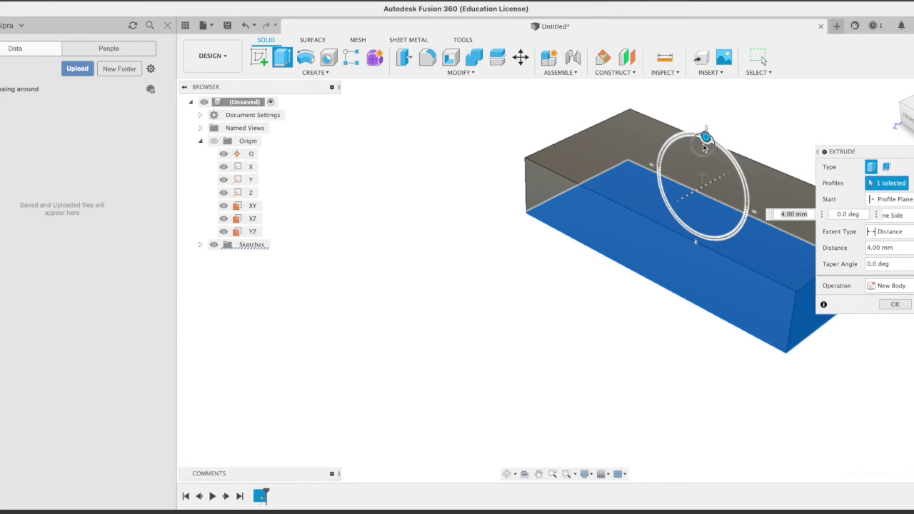
pyautogui.click(891, 286)
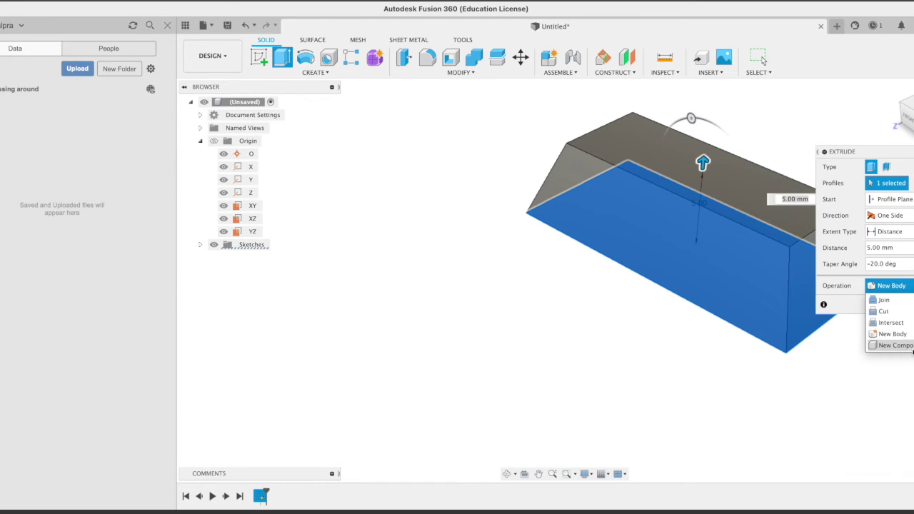
pyautogui.click(889, 333)
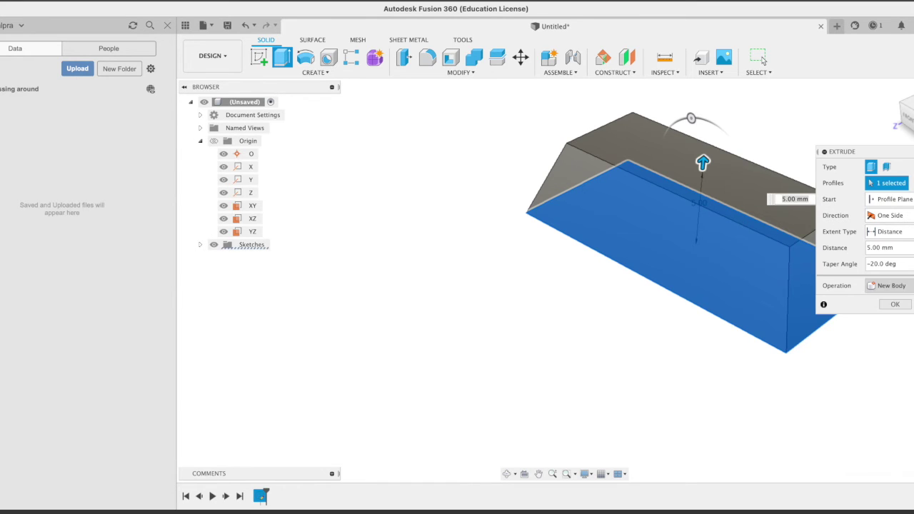
pyautogui.click(893, 307)
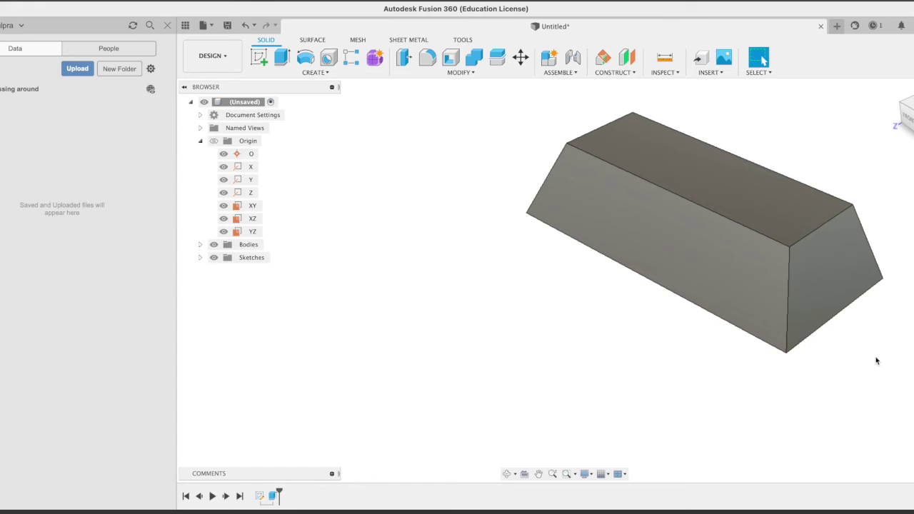
pyautogui.click(200, 245)
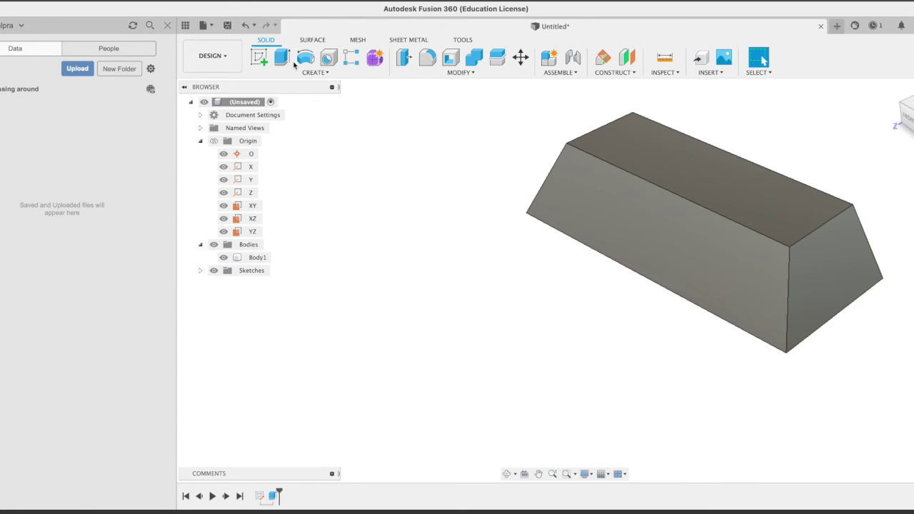
# Step: Sketch a 1.25 mm diameter circle near one end of the block's top face and finish the sketch
pyautogui.click(259, 58)
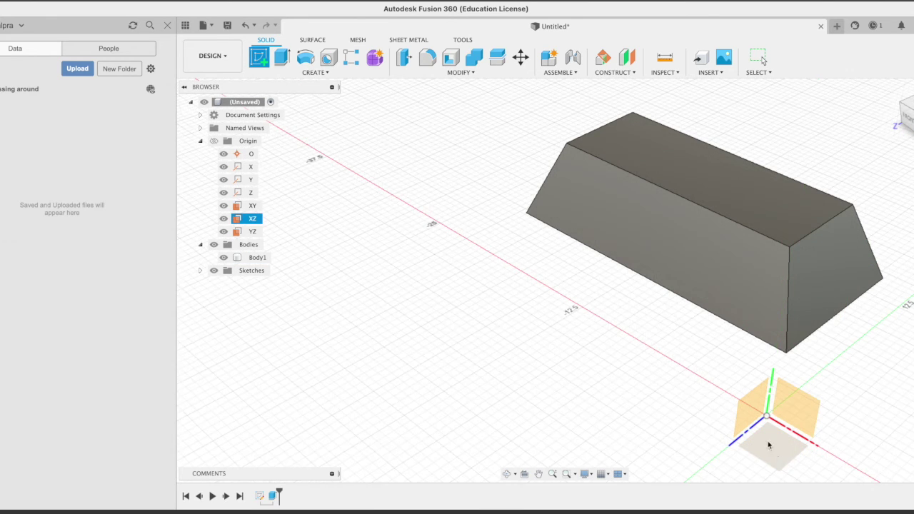
pyautogui.click(690, 172)
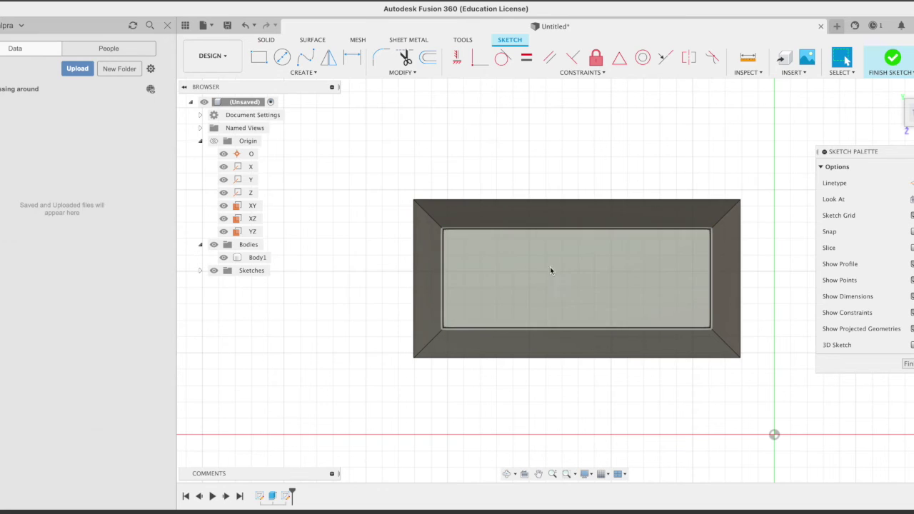
pyautogui.click(283, 59)
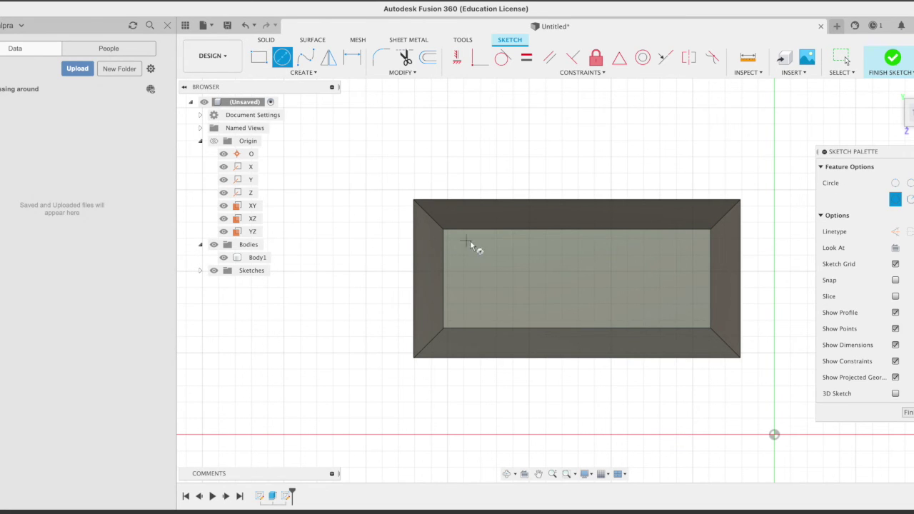
pyautogui.click(490, 265)
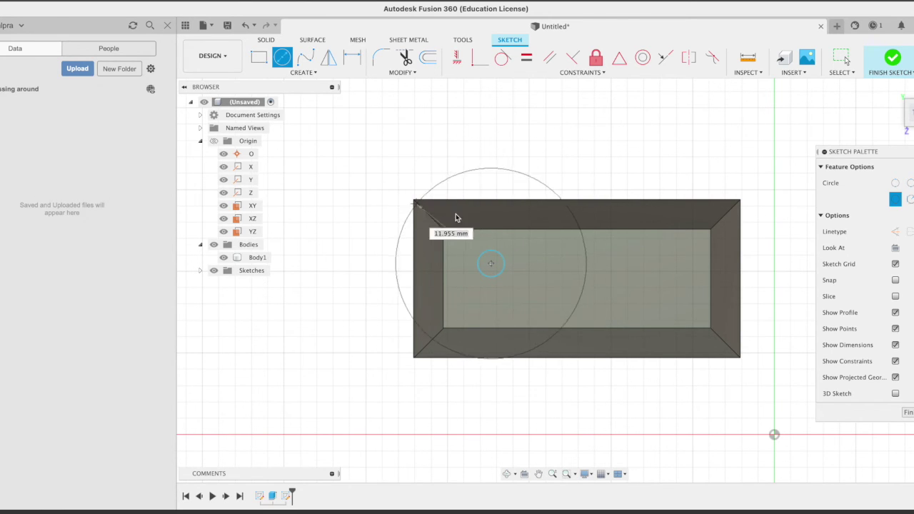
pyautogui.write('1.25')
pyautogui.press('Return')
pyautogui.press('Escape')
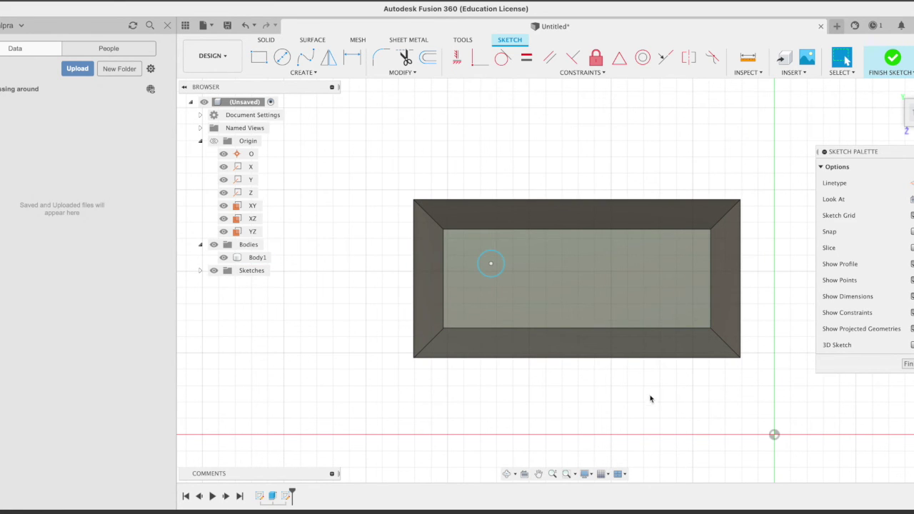
pyautogui.click(892, 57)
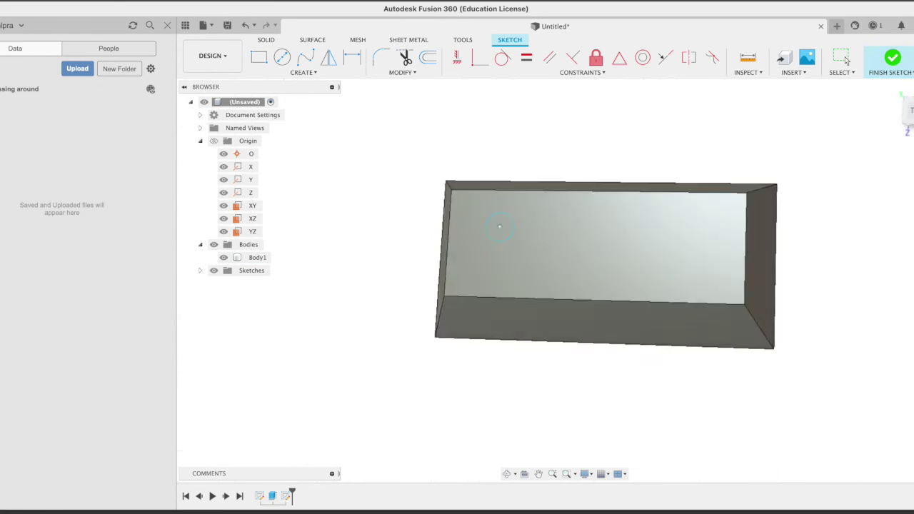
pyautogui.click(637, 136)
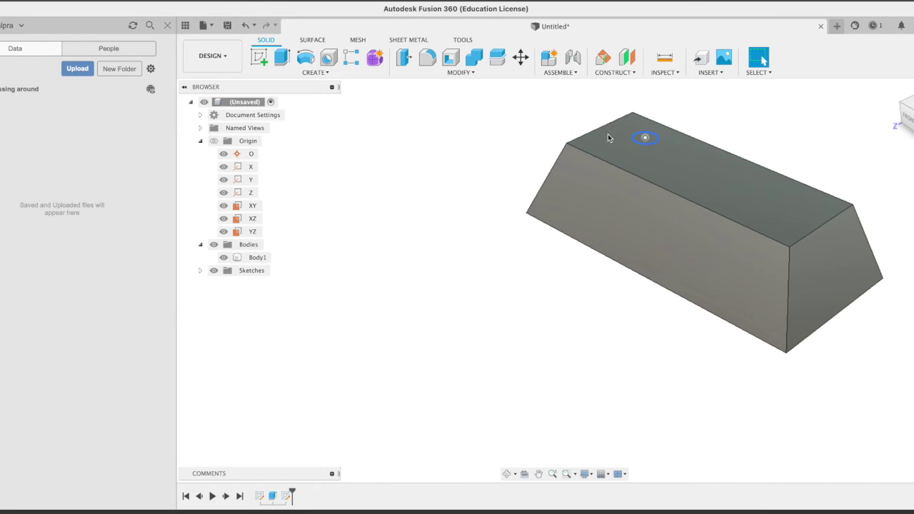
# Step: Extrude the circle profile downward as a Cut through the block, about −12 mm deep
pyautogui.click(281, 60)
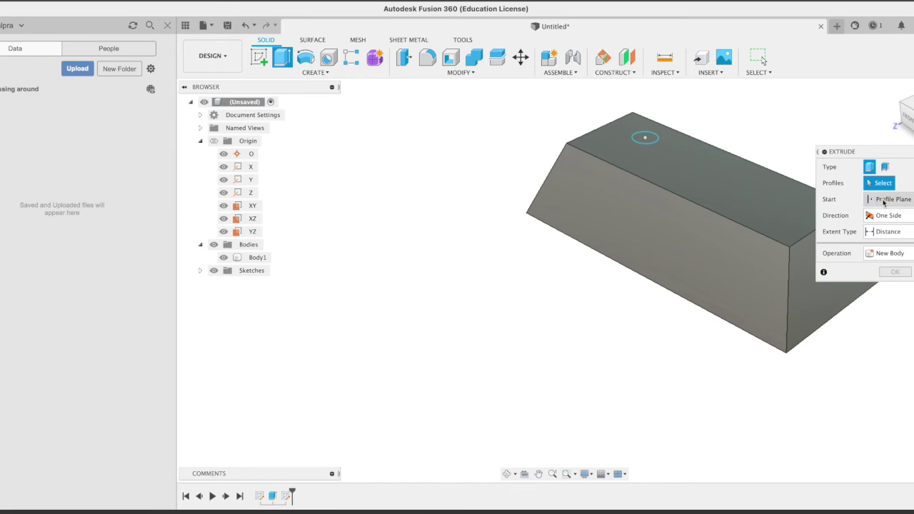
pyautogui.click(646, 143)
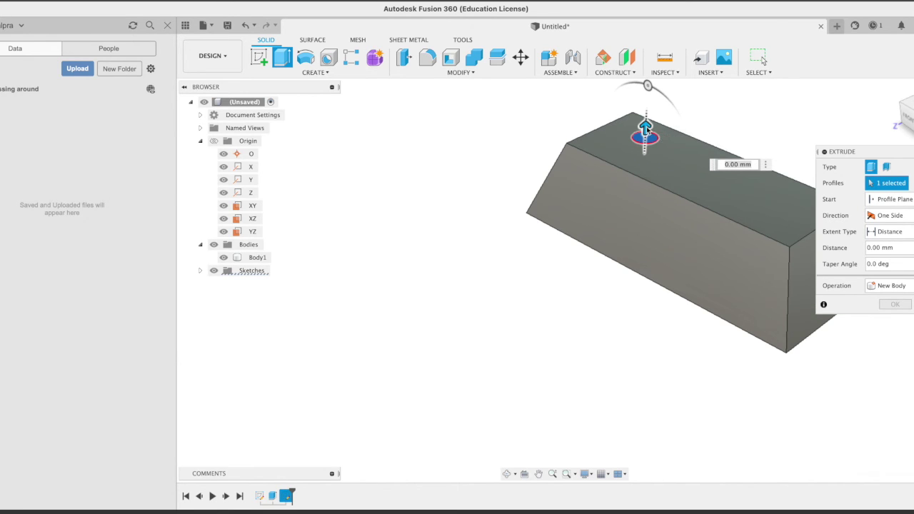
pyautogui.moveTo(650, 129); pyautogui.dragTo(645, 86)
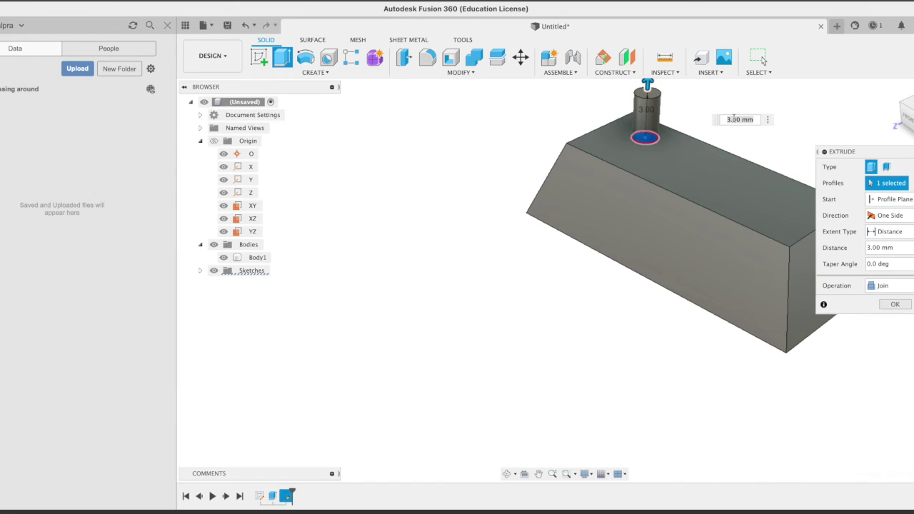
pyautogui.moveTo(651, 87); pyautogui.dragTo(639, 197)
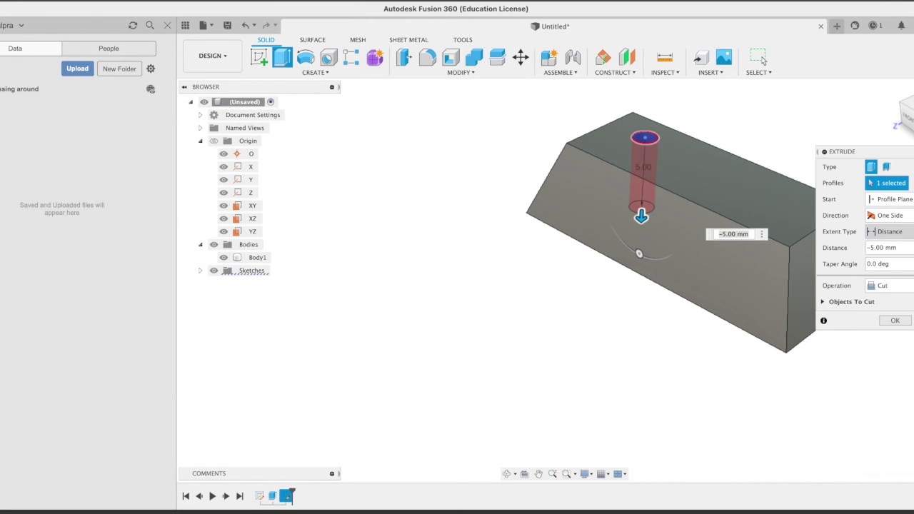
pyautogui.click(891, 231)
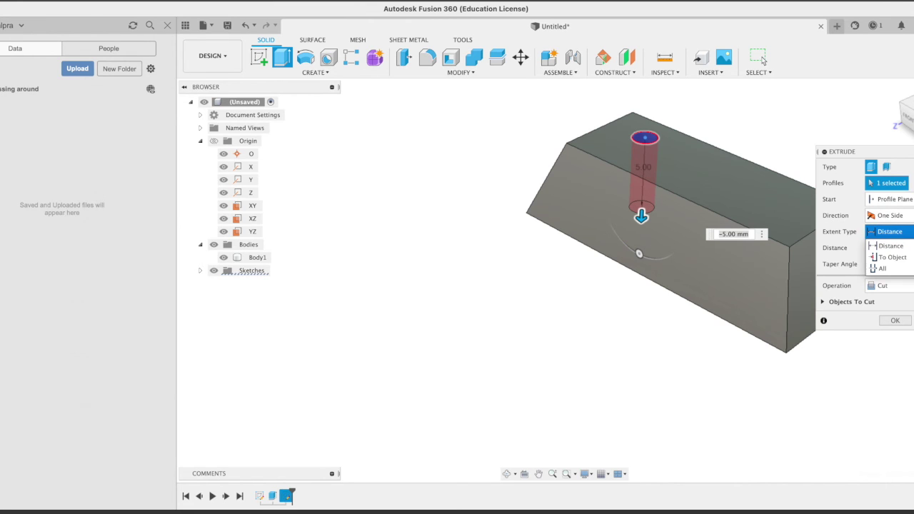
pyautogui.click(888, 269)
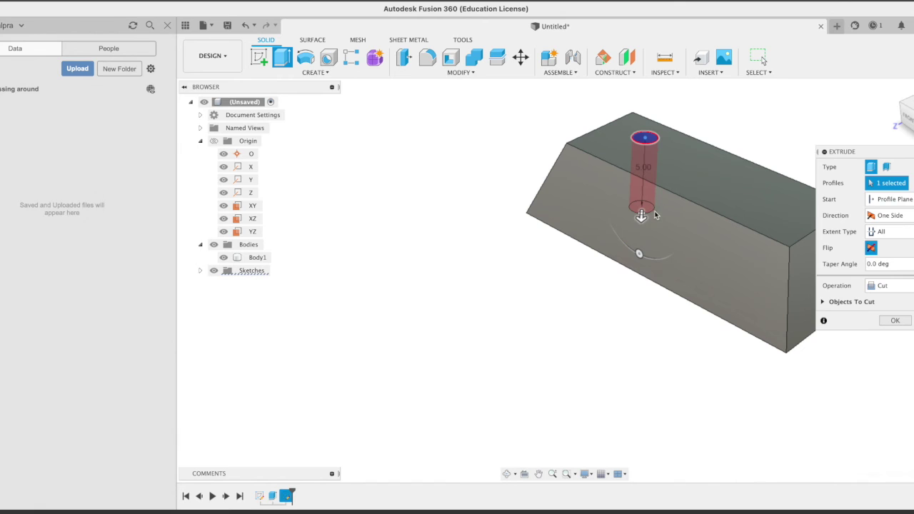
pyautogui.moveTo(641, 219); pyautogui.dragTo(666, 307)
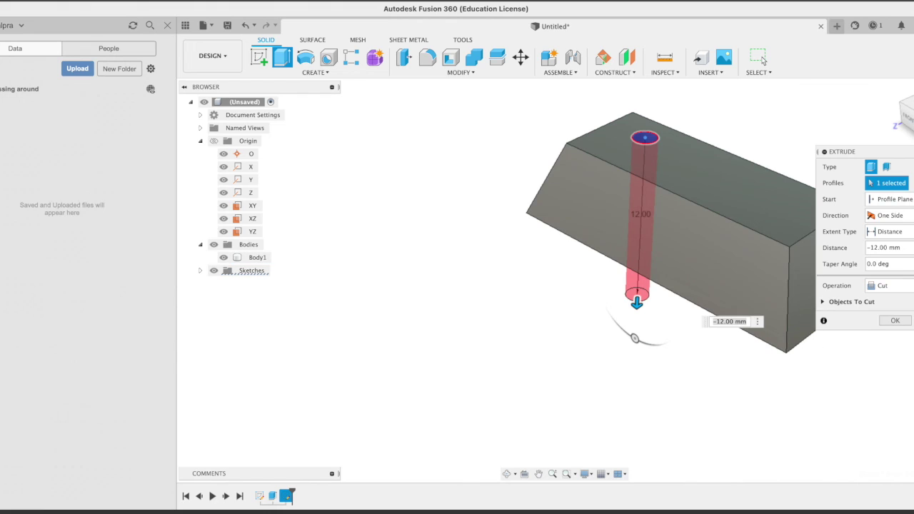
pyautogui.click(895, 321)
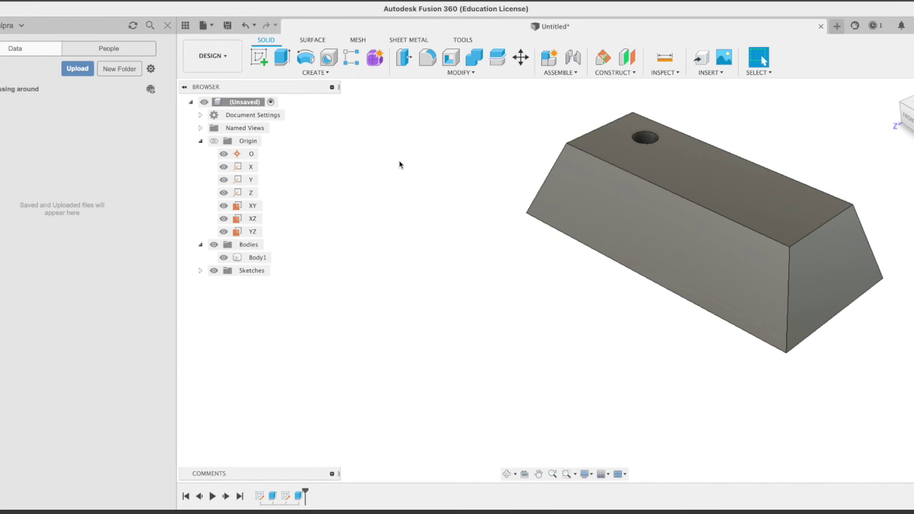
# Step: Fillet the hole's top rim edge with a 0.70 mm radius
pyautogui.keyDown('shift'); pyautogui.moveTo(399, 165); pyautogui.dragTo(632, 235, button='middle'); pyautogui.keyUp('shift')
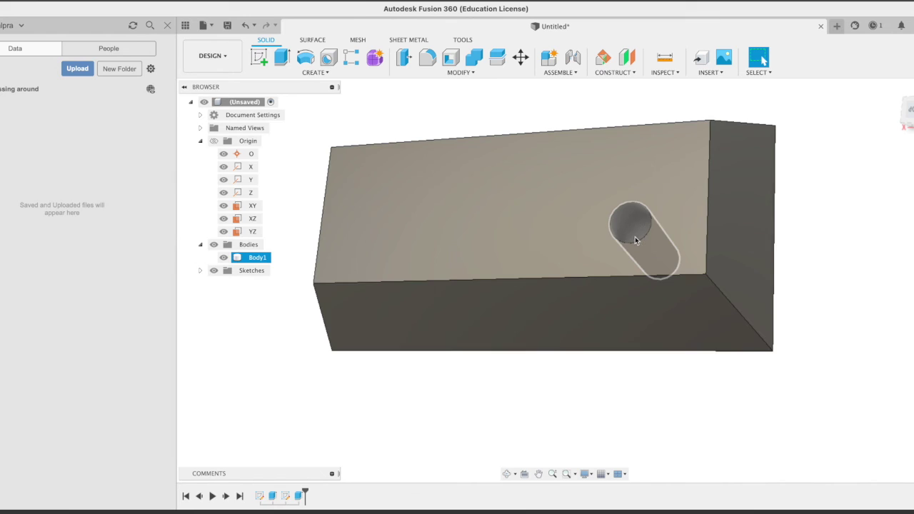
pyautogui.scroll(5, 635, 241)
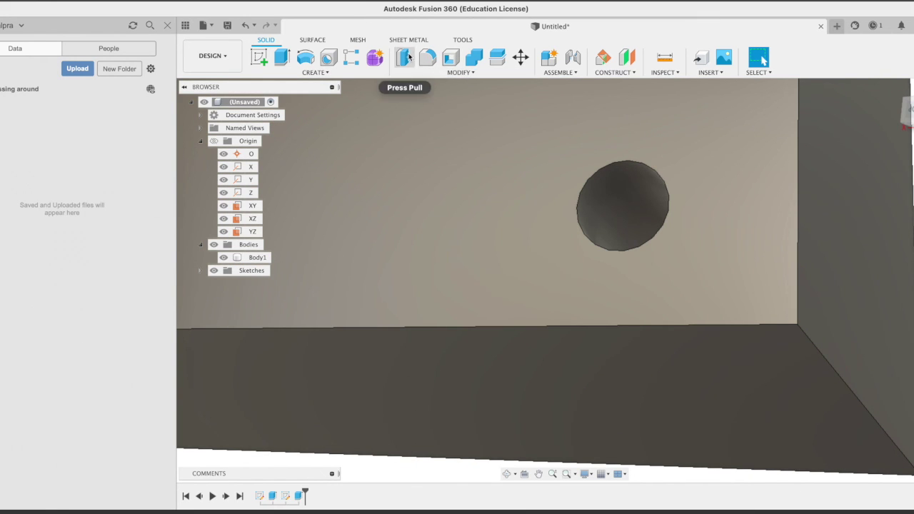
pyautogui.click(456, 74)
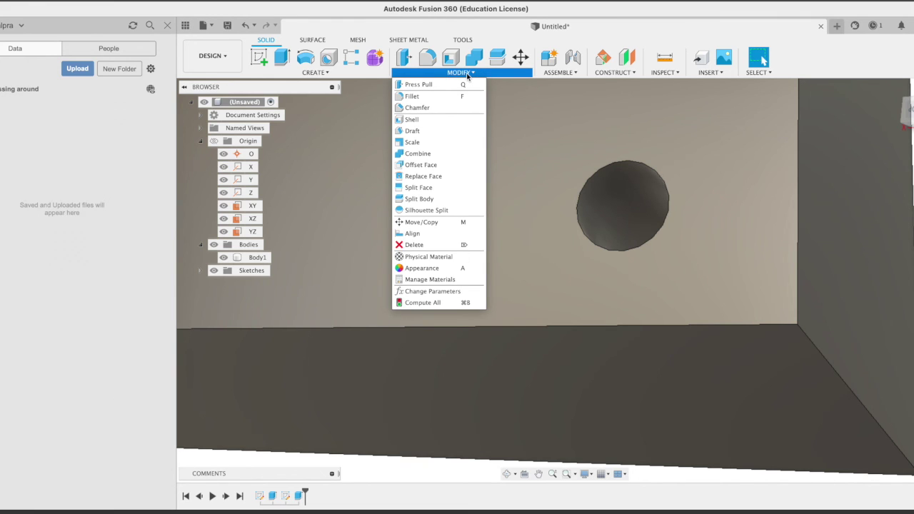
pyautogui.click(421, 95)
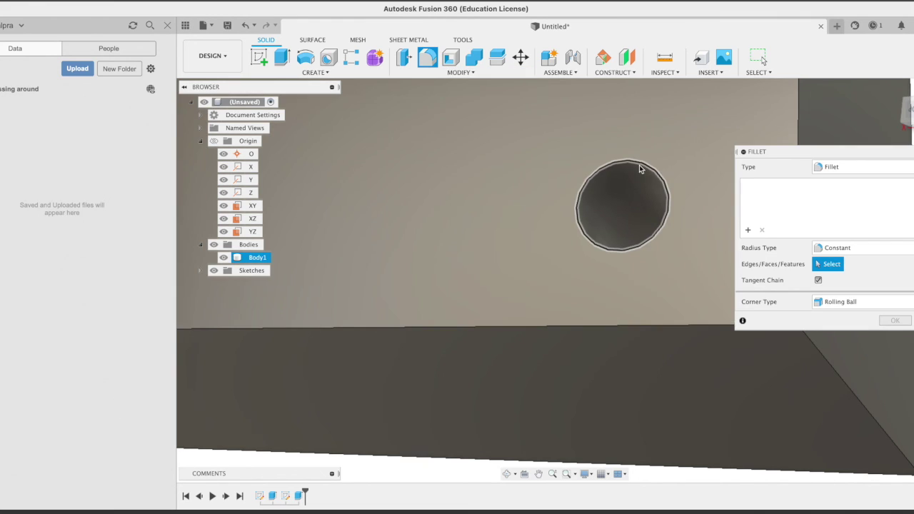
pyautogui.click(639, 166)
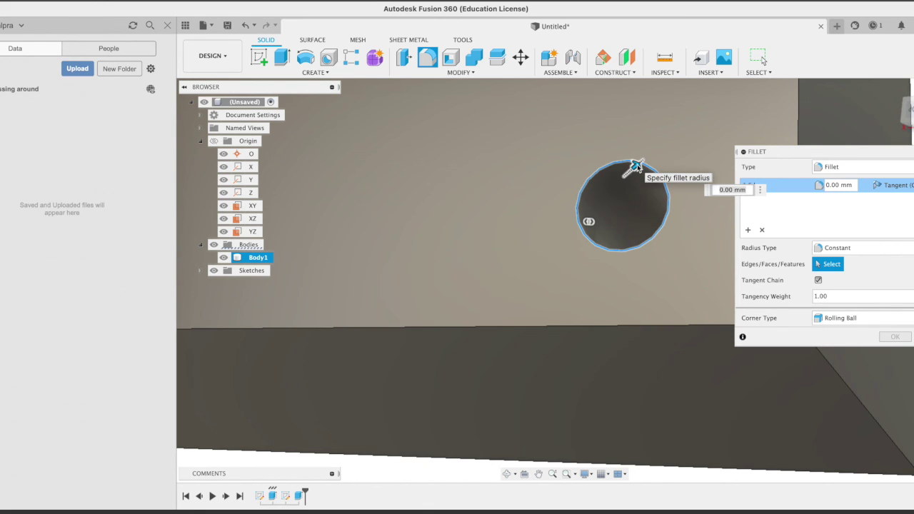
pyautogui.moveTo(636, 165)
pyautogui.mouseDown()
pyautogui.moveTo(648, 155)
pyautogui.moveTo(640, 155)
pyautogui.moveTo(652, 157)
pyautogui.moveTo(643, 158)
pyautogui.mouseUp()
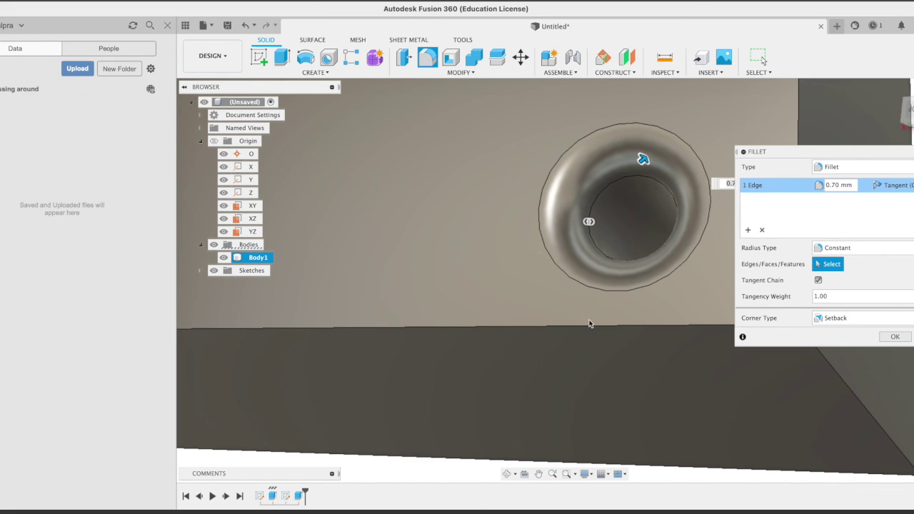
pyautogui.click(893, 336)
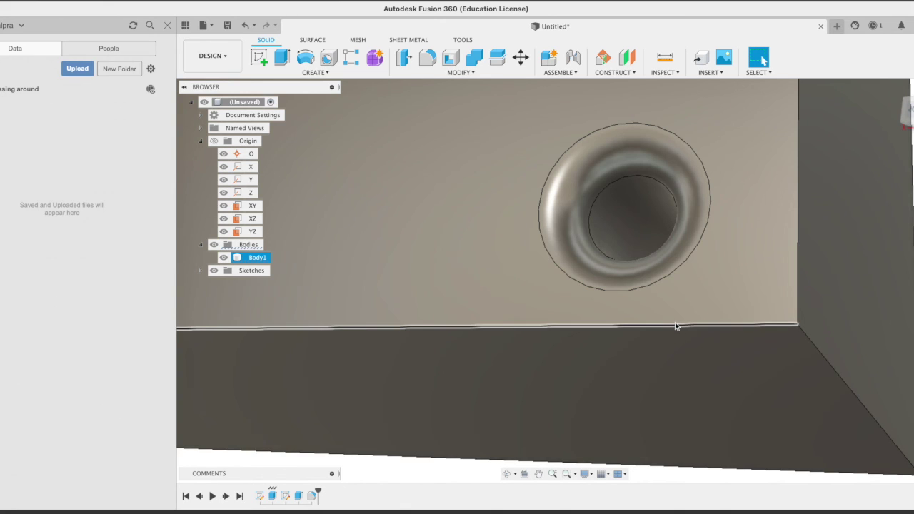
pyautogui.scroll(-5, 675, 322)
pyautogui.scroll(-3, 737, 326)
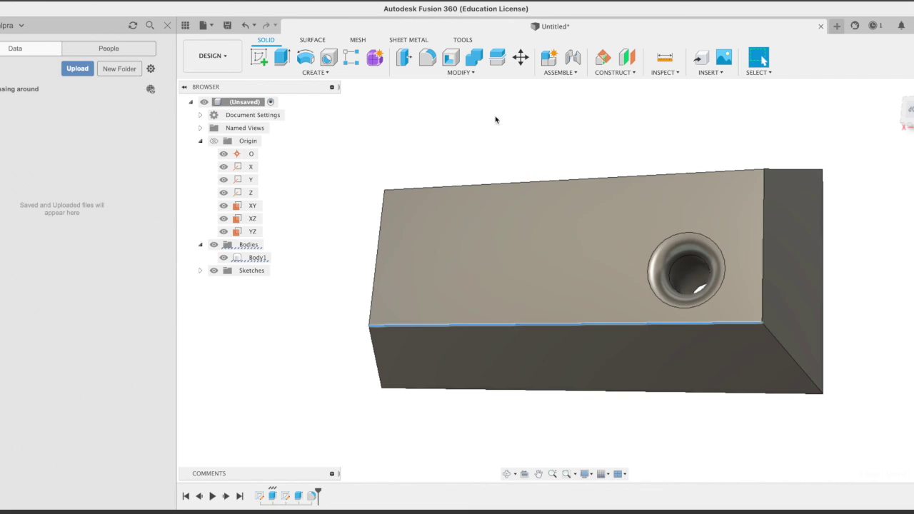
# Step: Select the front, back, right and left top edges for a 2.50 mm fillet preview
pyautogui.click(471, 73)
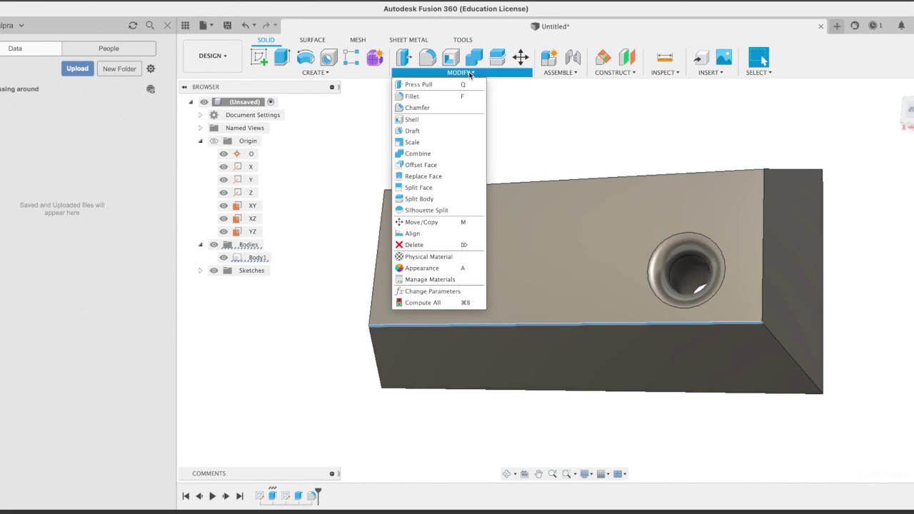
pyautogui.click(413, 96)
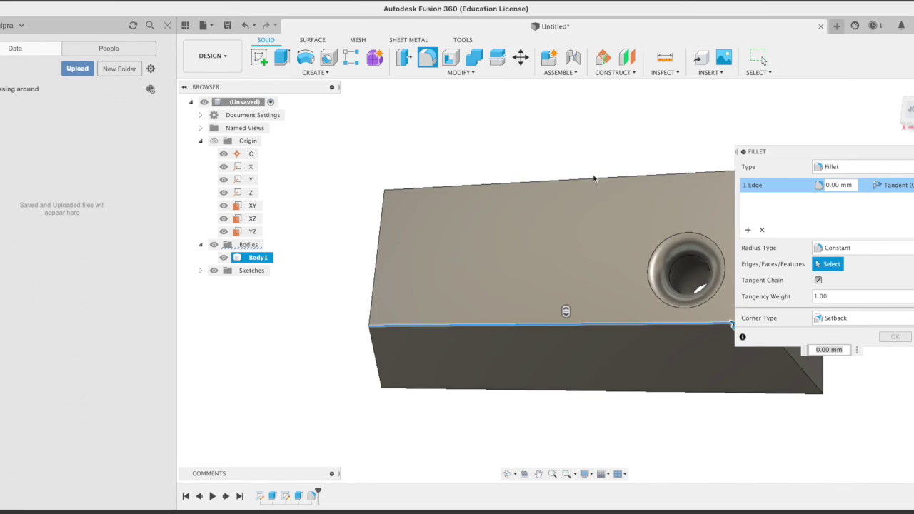
pyautogui.scroll(-3, 593, 178)
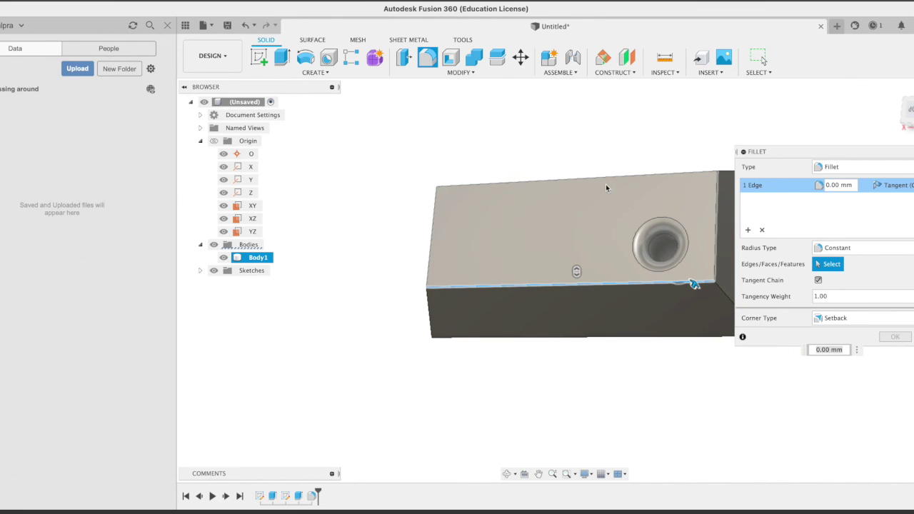
pyautogui.click(607, 177)
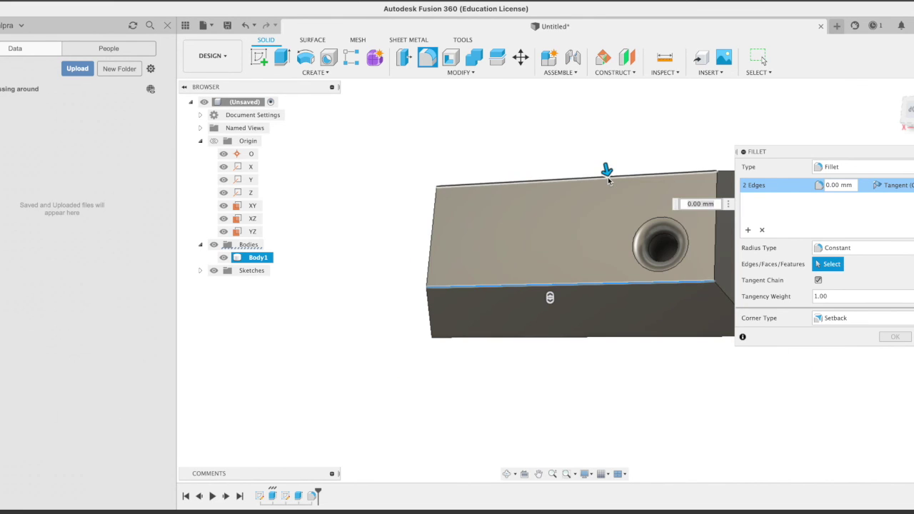
pyautogui.click(718, 196)
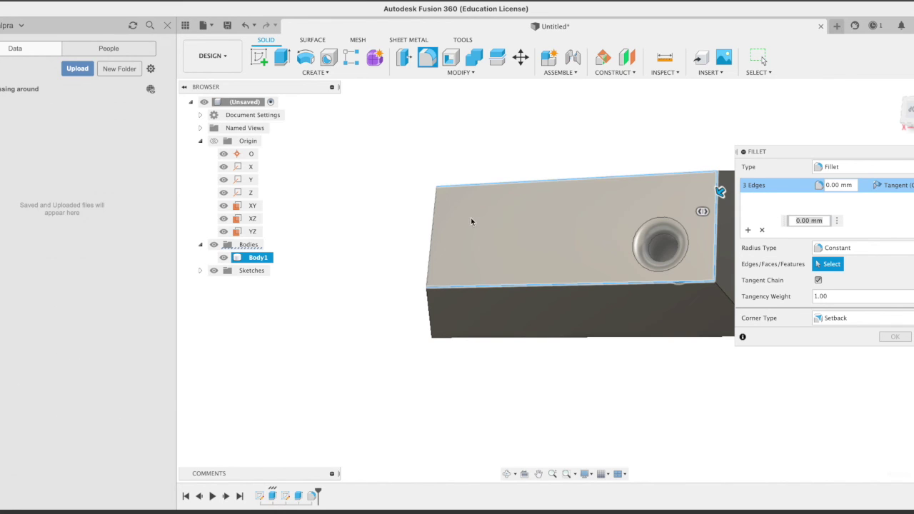
pyautogui.click(432, 227)
pyautogui.moveTo(428, 216)
pyautogui.mouseDown()
pyautogui.moveTo(420, 211)
pyautogui.moveTo(433, 219)
pyautogui.mouseUp()
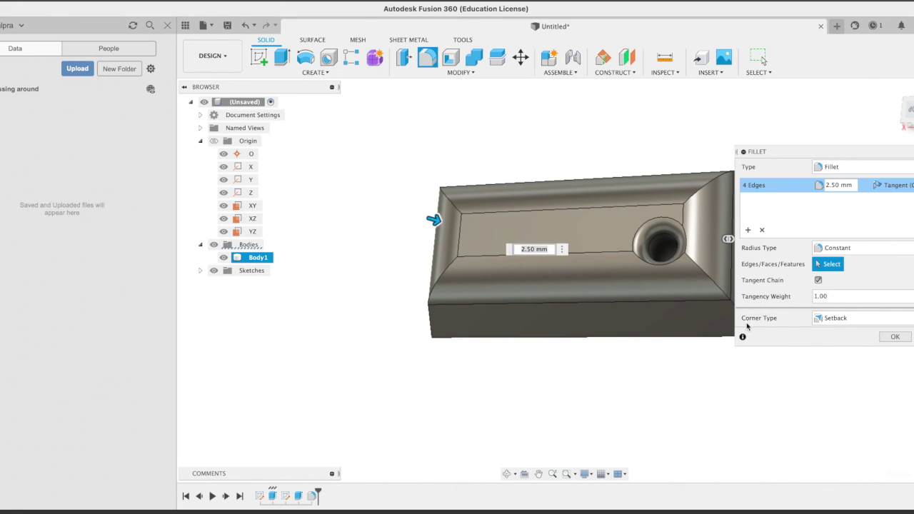